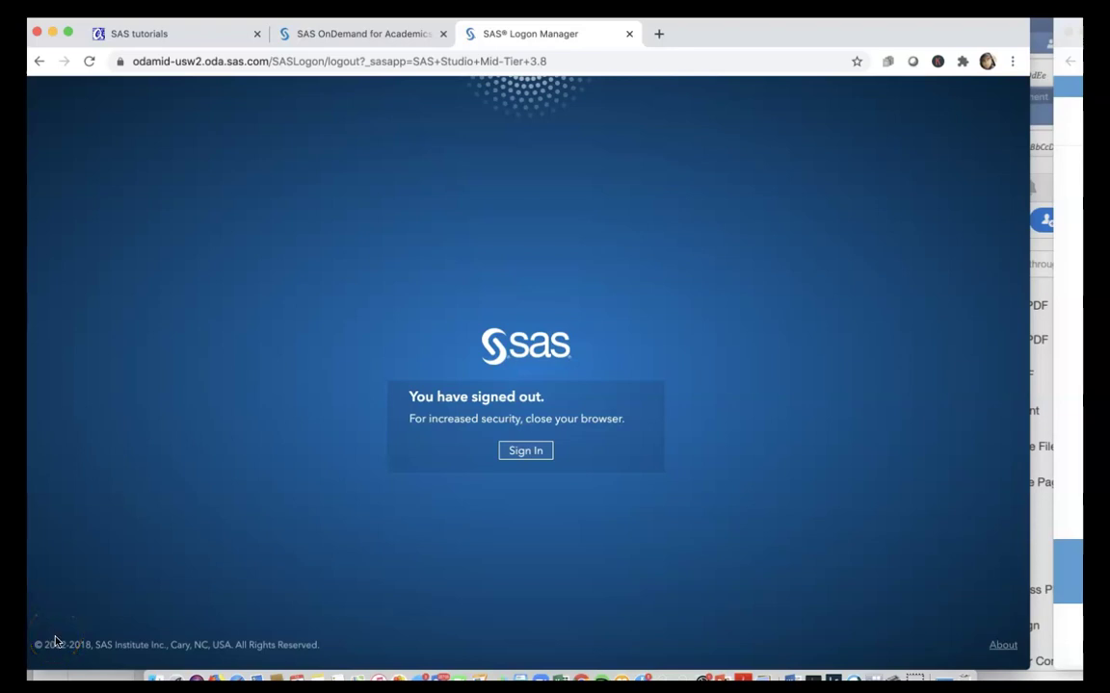
Sign in to SAS OnDemand for Academics and wait for SAS Studio to load with an empty Program 1.
{"action": "left_click", "coordinate": [512, 454]}
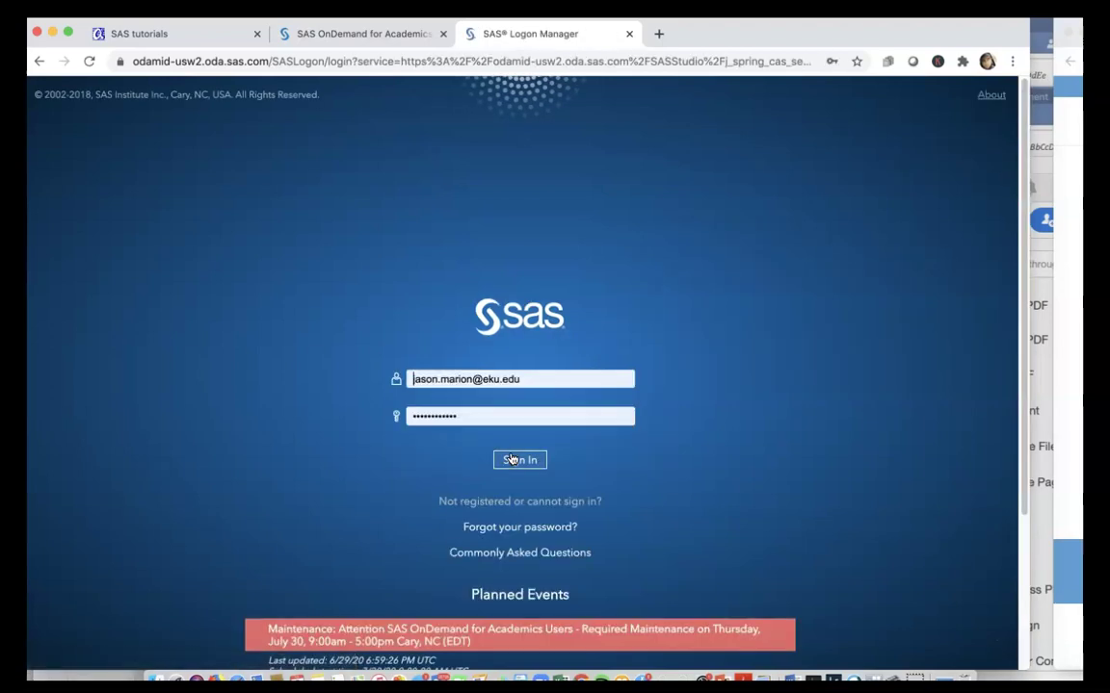
{"action": "left_click", "coordinate": [511, 460]}
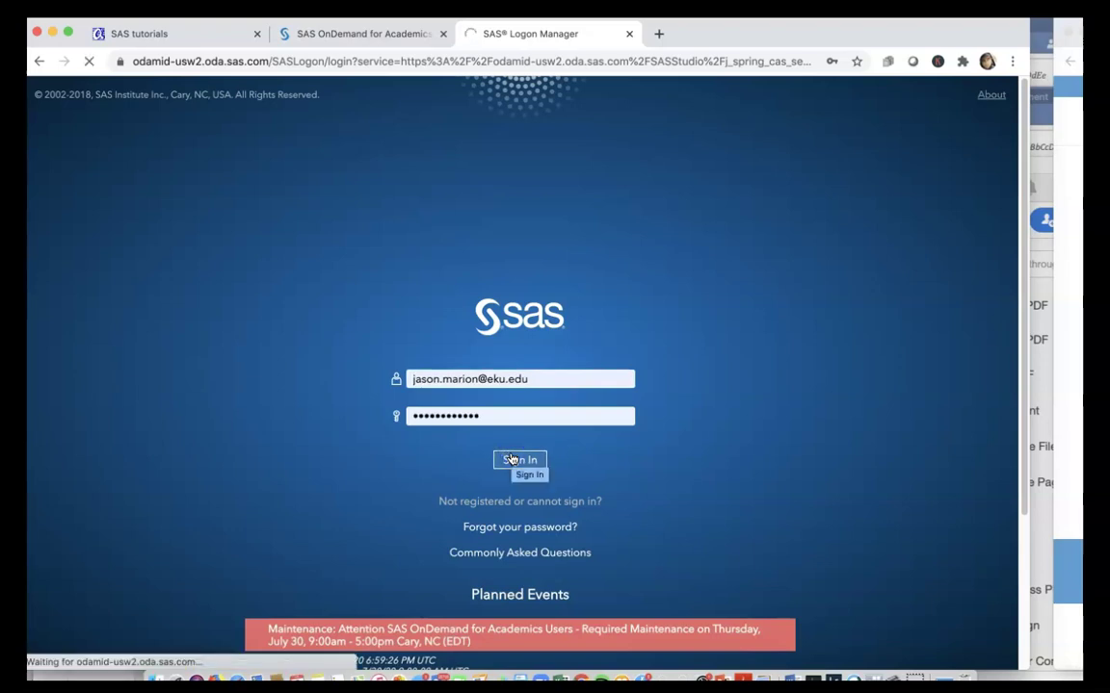
{"action": "left_click", "coordinate": [512, 460]}
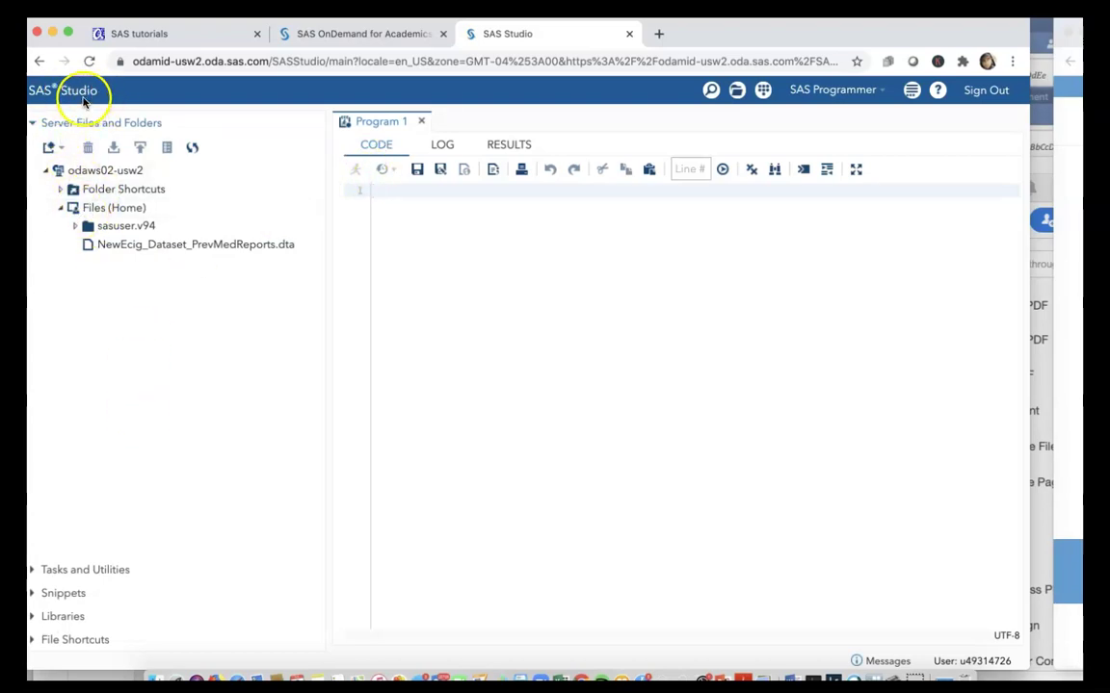
Import NewEcig_Dataset_PrevMedReports.dta and run it, creating WORK.IMPORT with 1046 observations and 32 variables.
{"action": "left_click", "coordinate": [232, 248]}
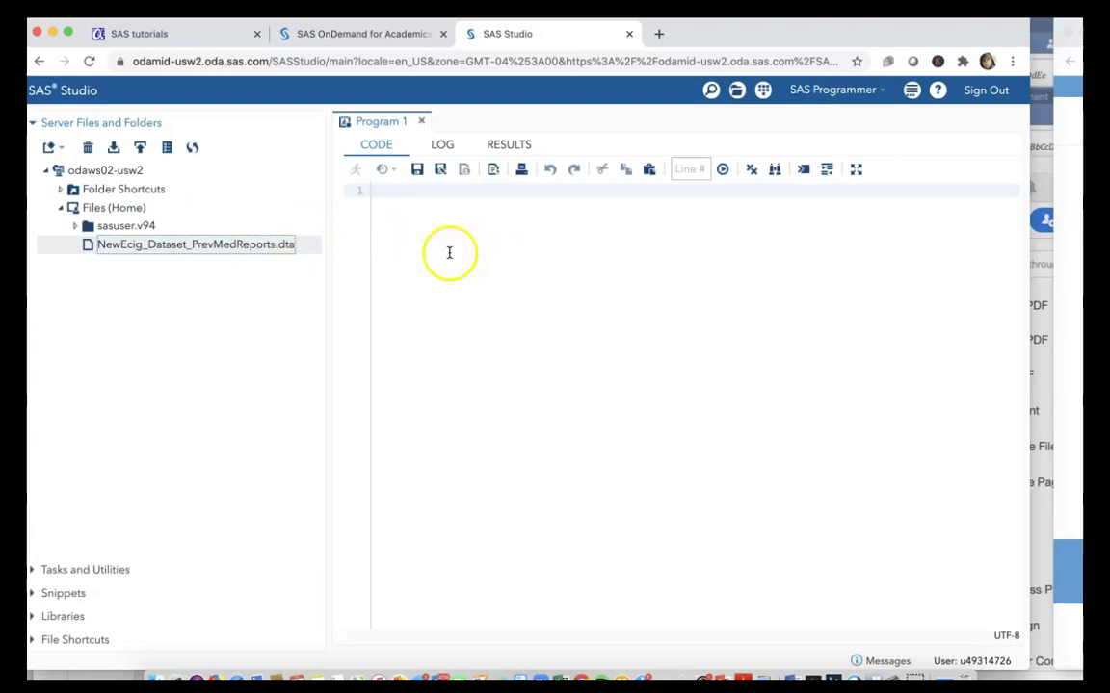
{"action": "left_click", "coordinate": [164, 245]}
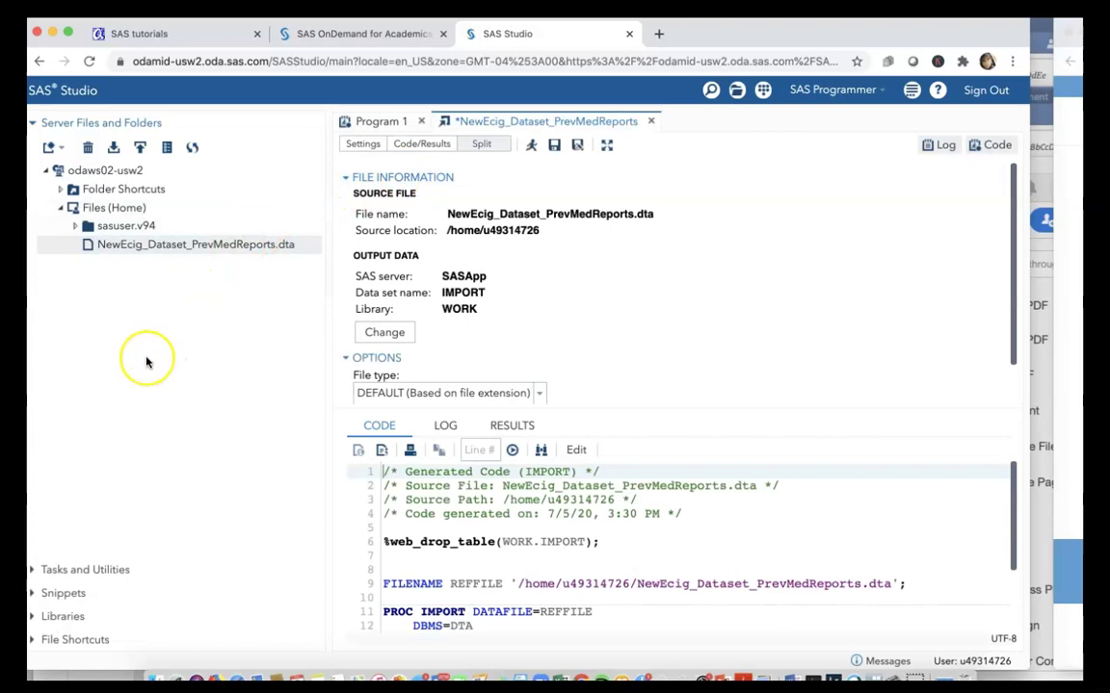
{"action": "scroll", "coordinate": [569, 617], "scroll_direction": "down", "scroll_amount": 3}
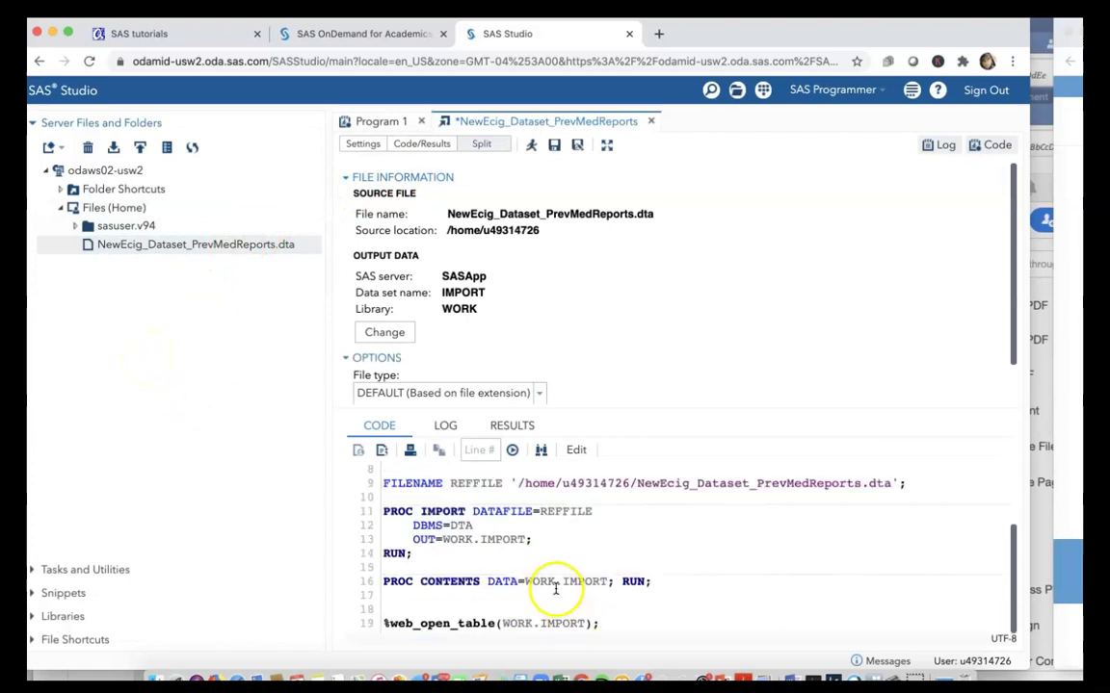
{"action": "scroll", "coordinate": [557, 588], "scroll_direction": "up", "scroll_amount": 3}
{"action": "scroll", "coordinate": [555, 588], "scroll_direction": "down", "scroll_amount": 3}
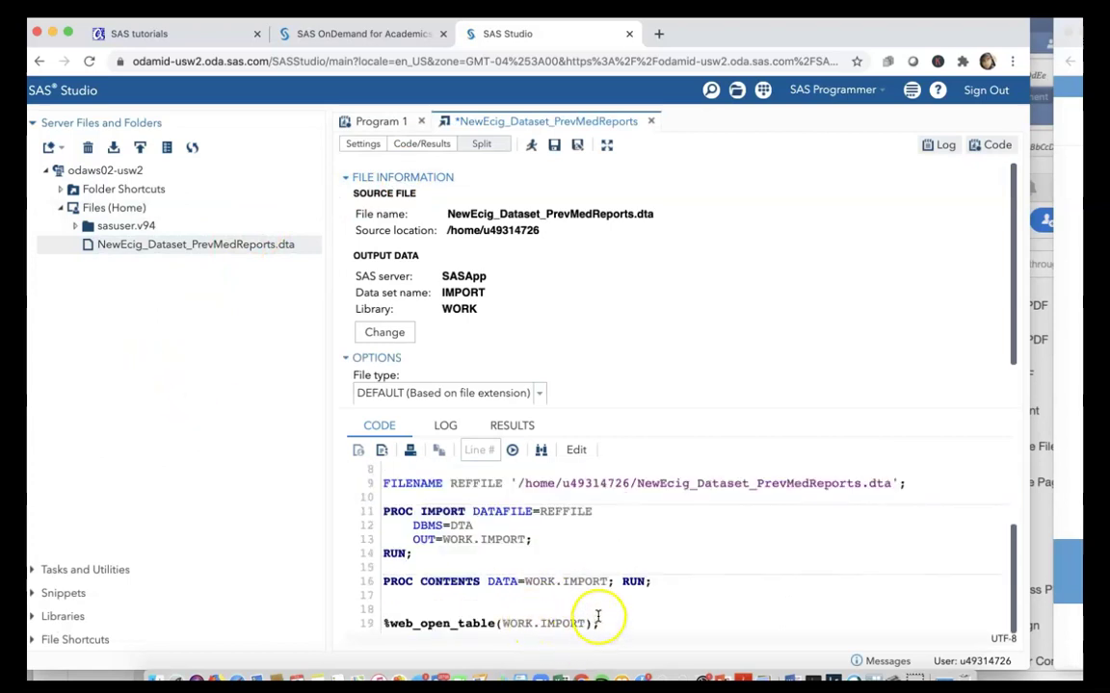
{"action": "scroll", "coordinate": [577, 603], "scroll_direction": "up", "scroll_amount": 3}
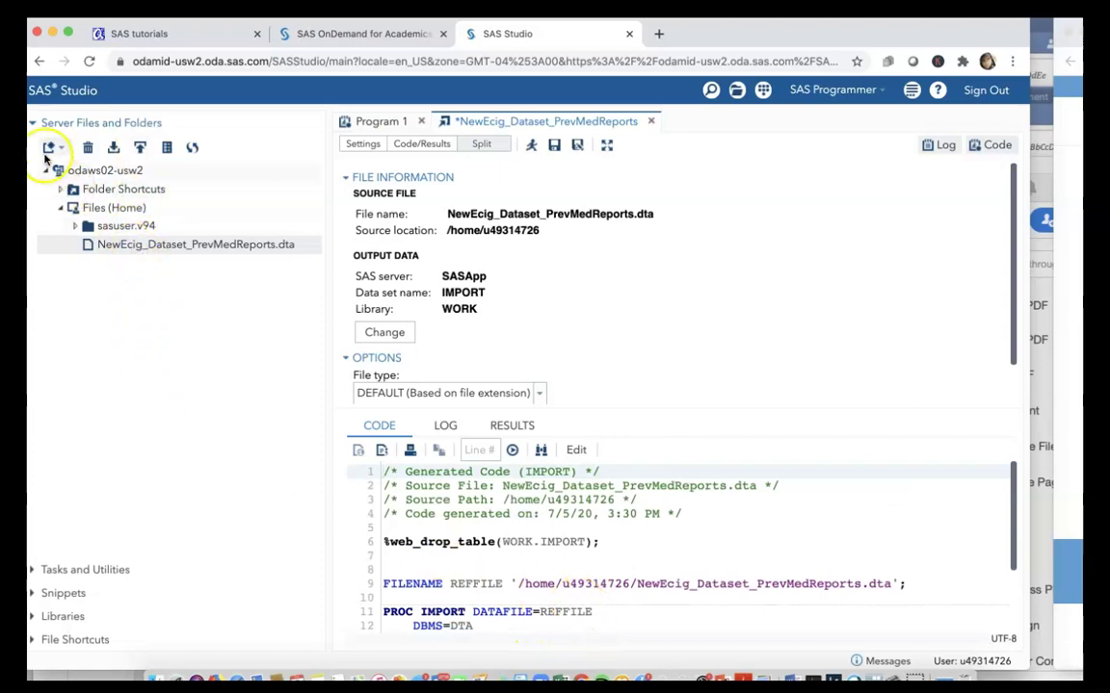
{"action": "left_click", "coordinate": [531, 145]}
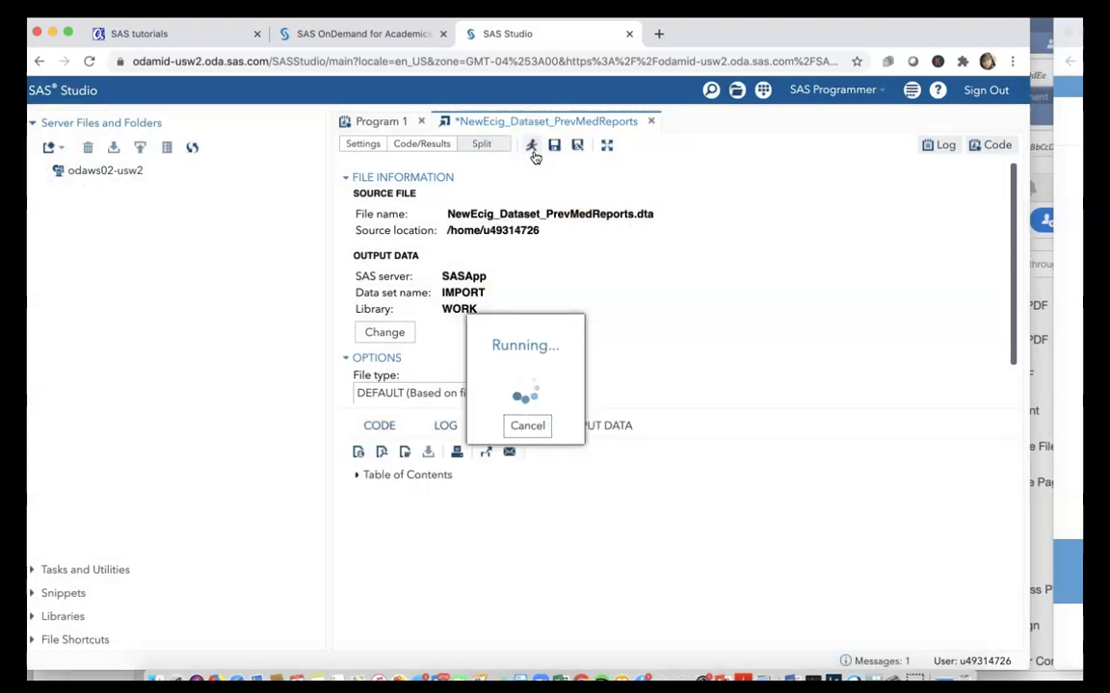
{"action": "scroll", "coordinate": [647, 575], "scroll_direction": "down", "scroll_amount": 10}
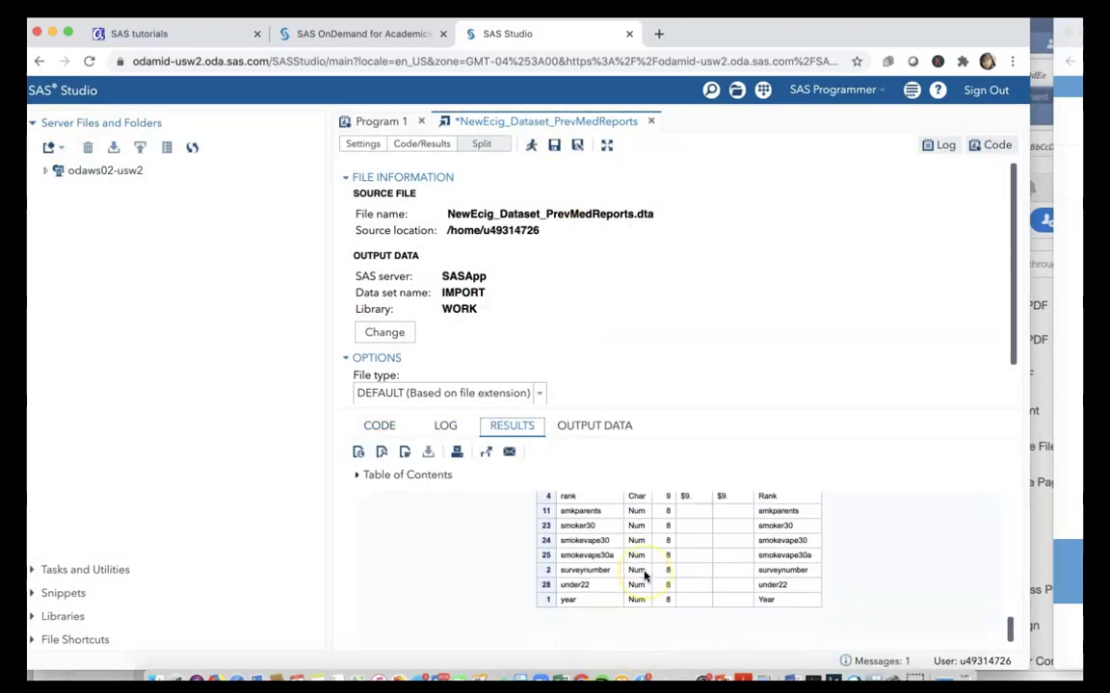
{"action": "scroll", "coordinate": [644, 575], "scroll_direction": "up", "scroll_amount": 10}
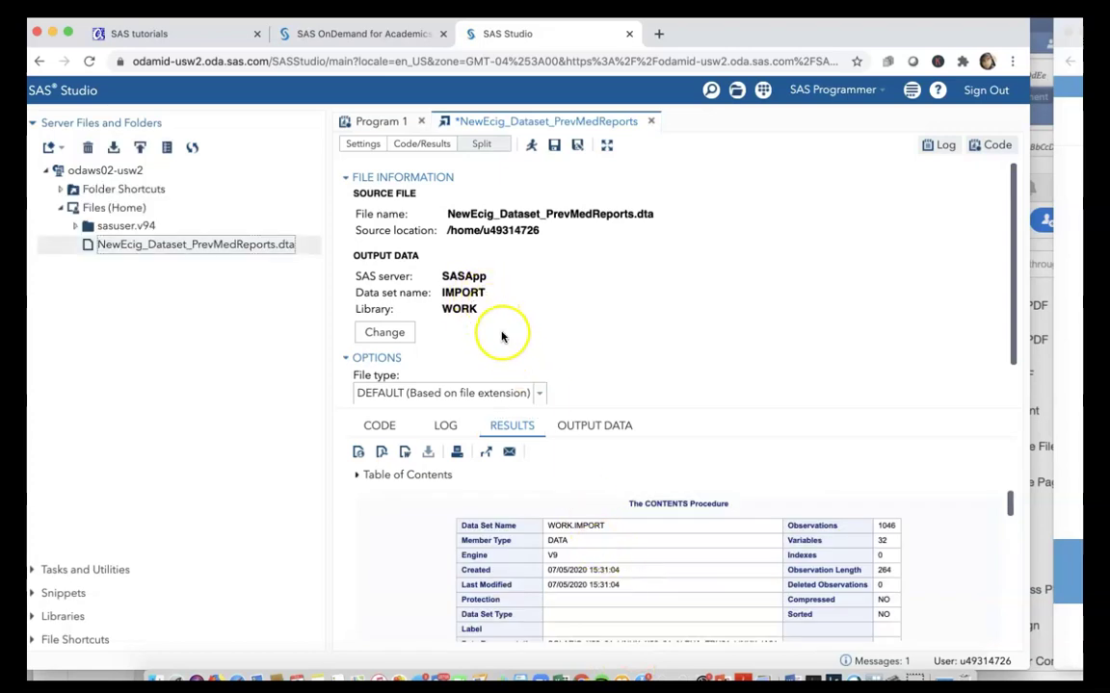
Show the generated import code and highlight WORK.IMPORT in the drop-table, OUT= and open-table lines.
{"action": "left_click", "coordinate": [389, 426]}
{"action": "left_click_drag", "start_coordinate": [502, 542], "coordinate": [578, 542]}
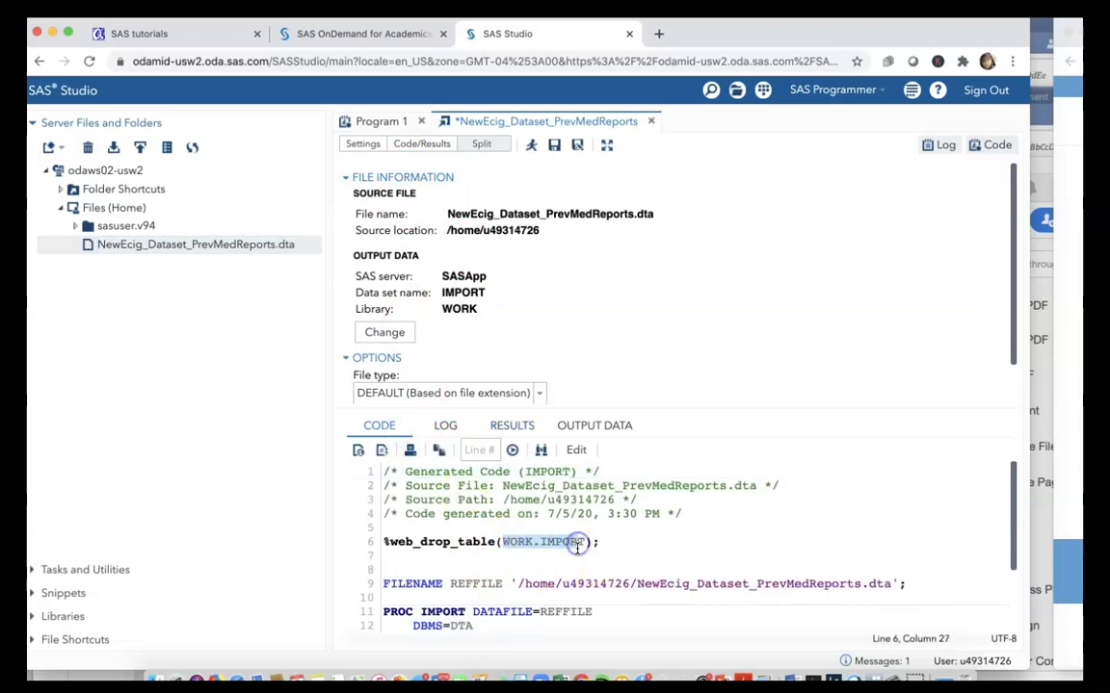
{"action": "scroll", "coordinate": [578, 544], "scroll_direction": "down", "scroll_amount": 3}
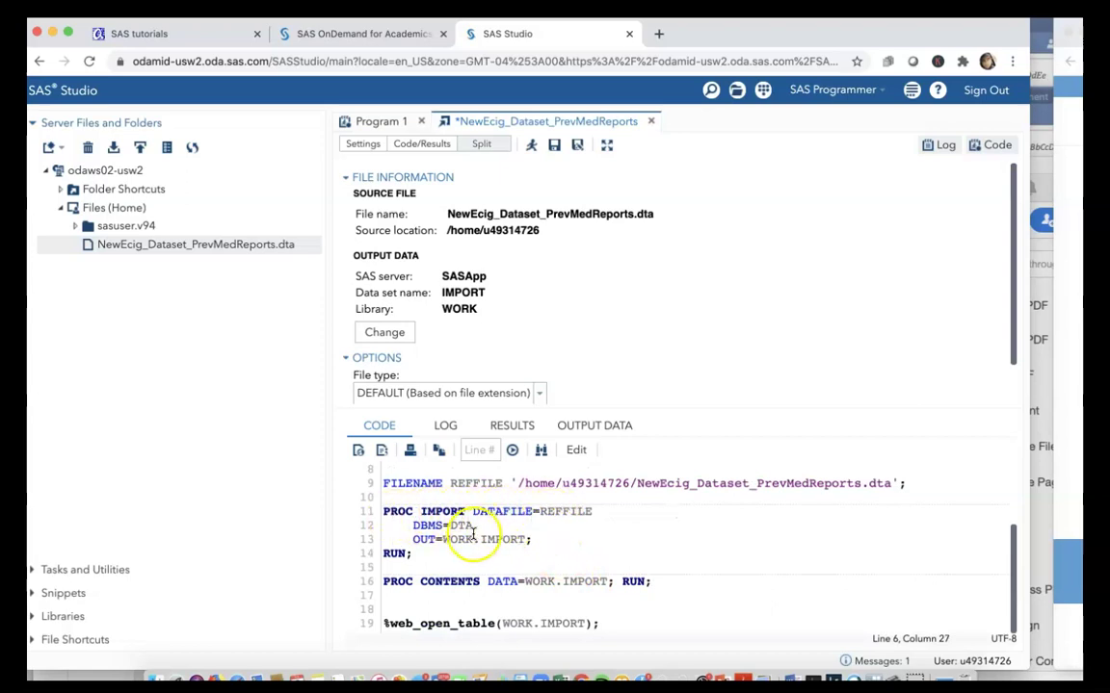
{"action": "left_click", "coordinate": [423, 540]}
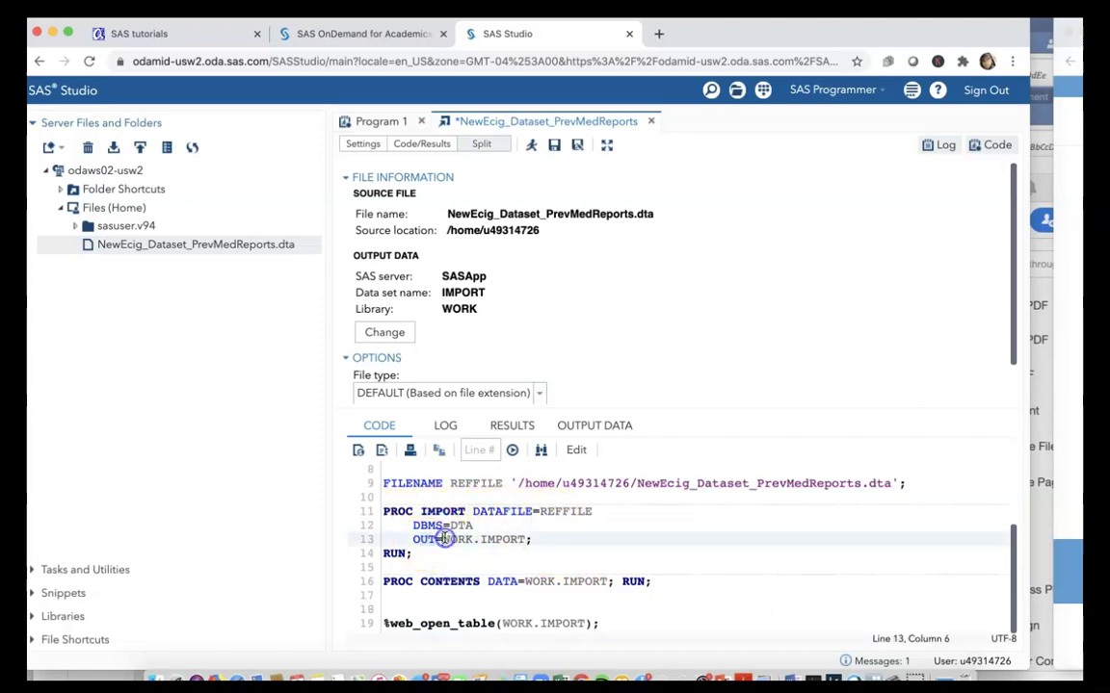
{"action": "double_click", "coordinate": [450, 539]}
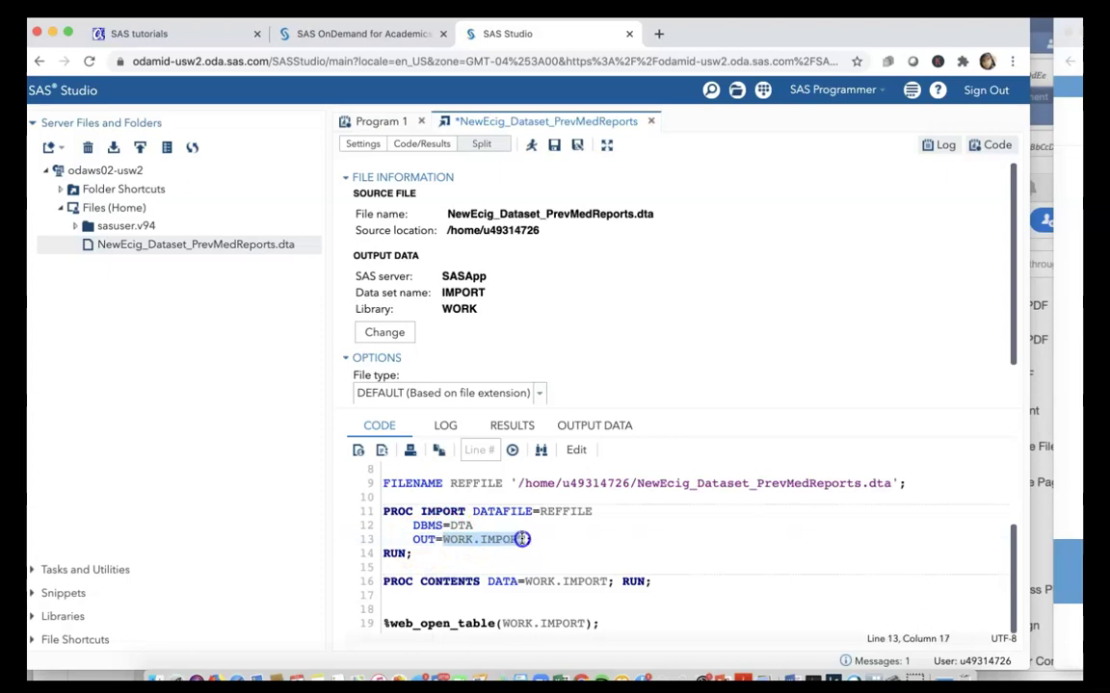
{"action": "left_click", "coordinate": [585, 553]}
{"action": "scroll", "coordinate": [586, 545], "scroll_direction": "up", "scroll_amount": 3}
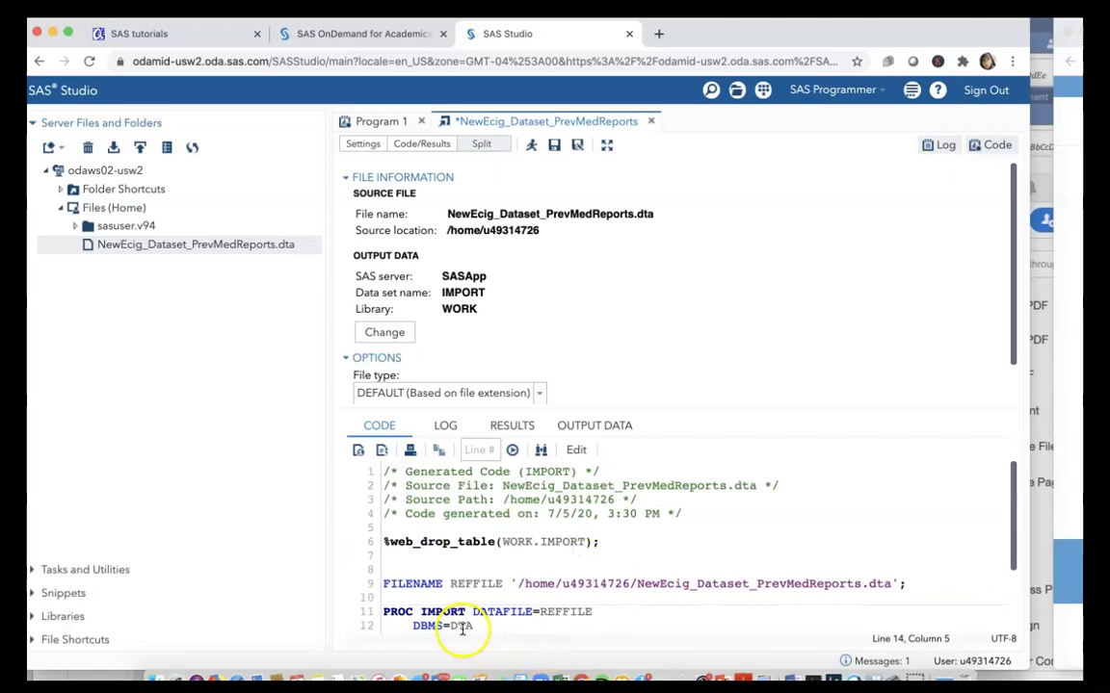
{"action": "scroll", "coordinate": [443, 612], "scroll_direction": "down", "scroll_amount": 3}
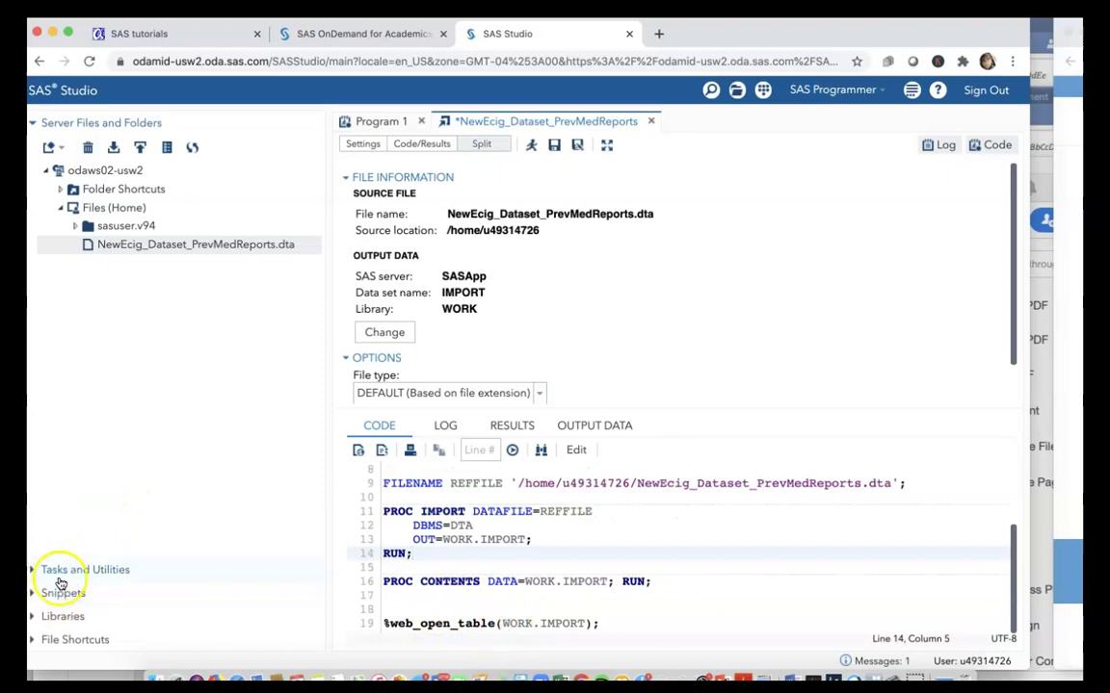
{"action": "left_click_drag", "start_coordinate": [502, 623], "coordinate": [569, 625]}
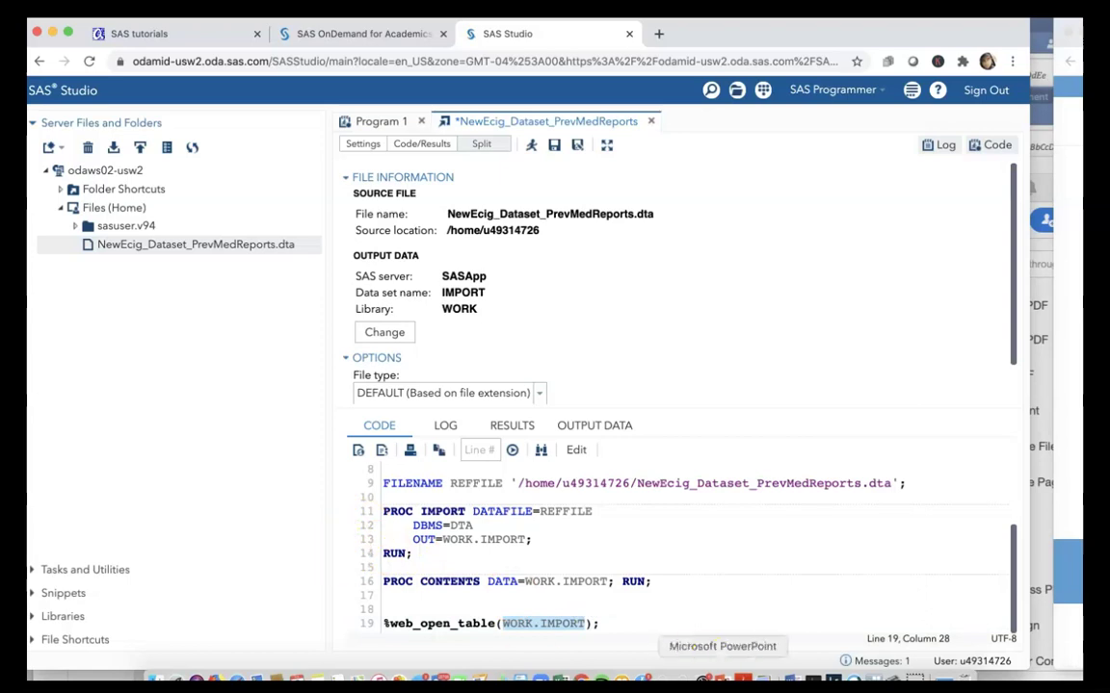
Upload KenyaData_Stata11.dta from Assignment2_Folder on the computer into the SAS Studio home folder.
{"action": "left_click", "coordinate": [226, 349]}
{"action": "left_click", "coordinate": [142, 150]}
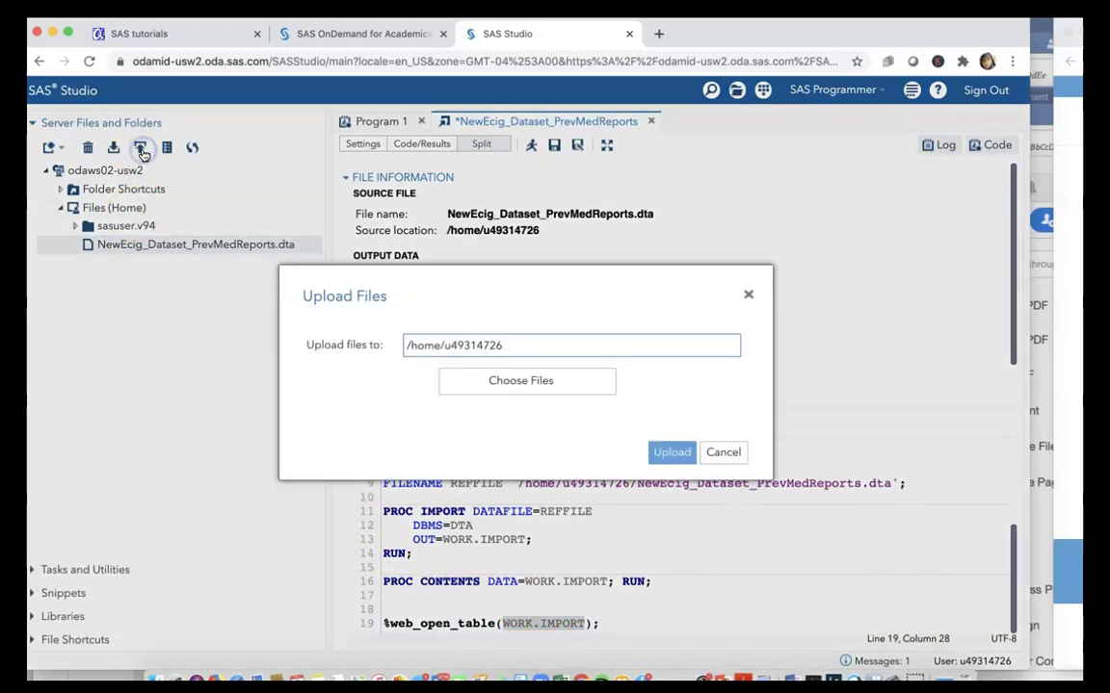
{"action": "left_click", "coordinate": [483, 383]}
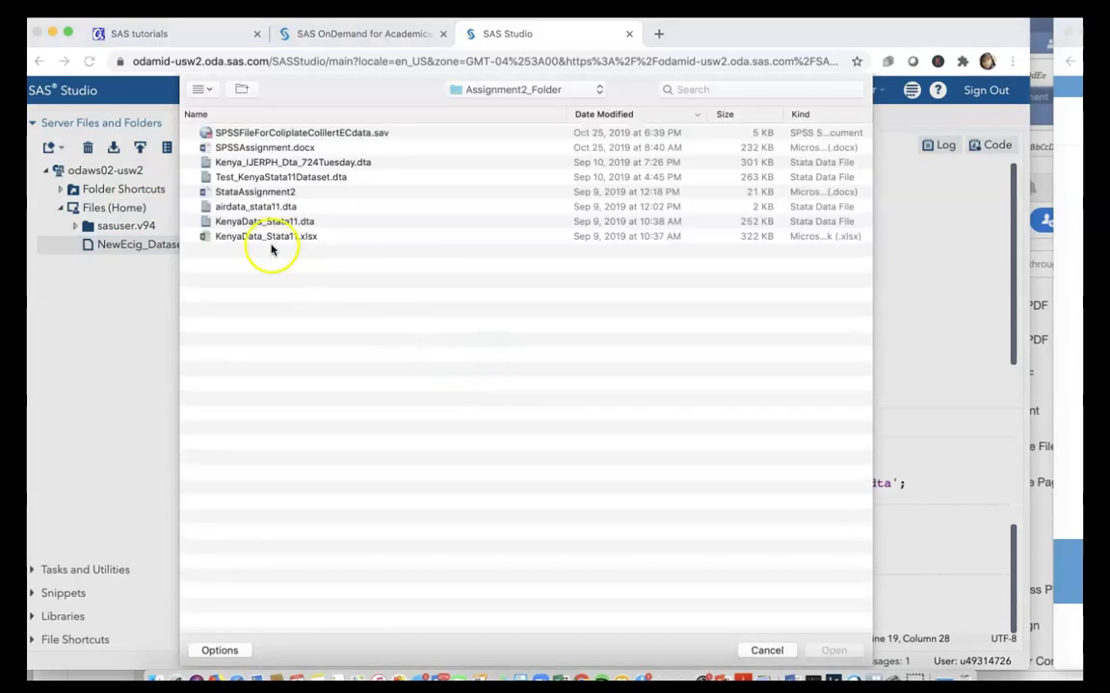
{"action": "left_click", "coordinate": [271, 223]}
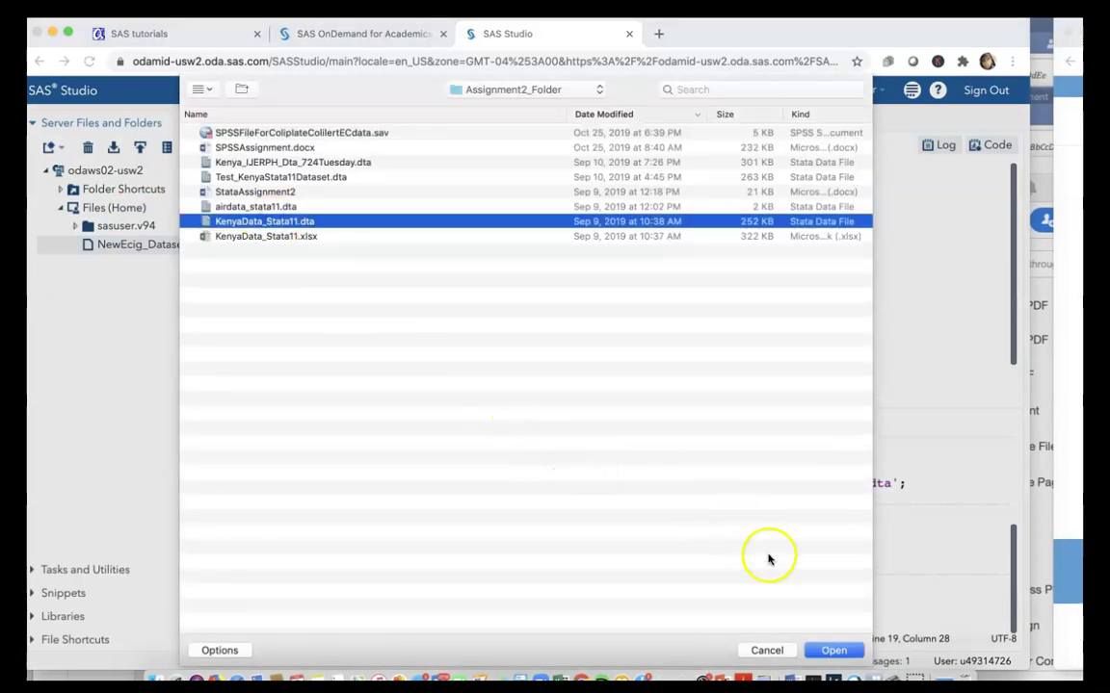
{"action": "left_click", "coordinate": [834, 650]}
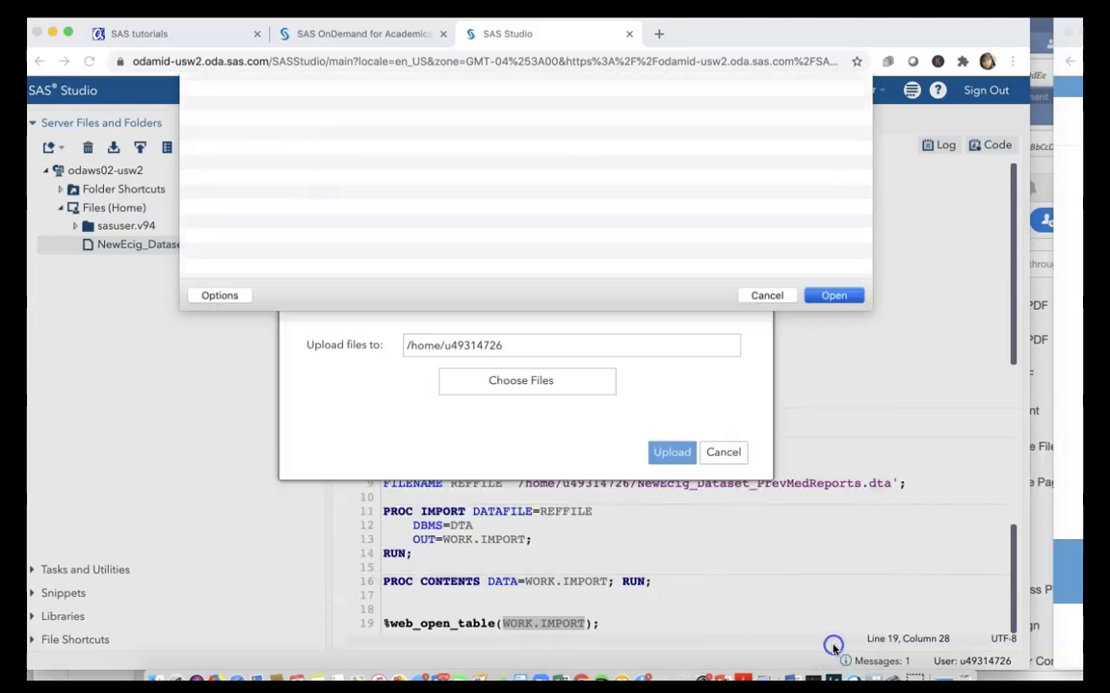
{"action": "left_click", "coordinate": [674, 545]}
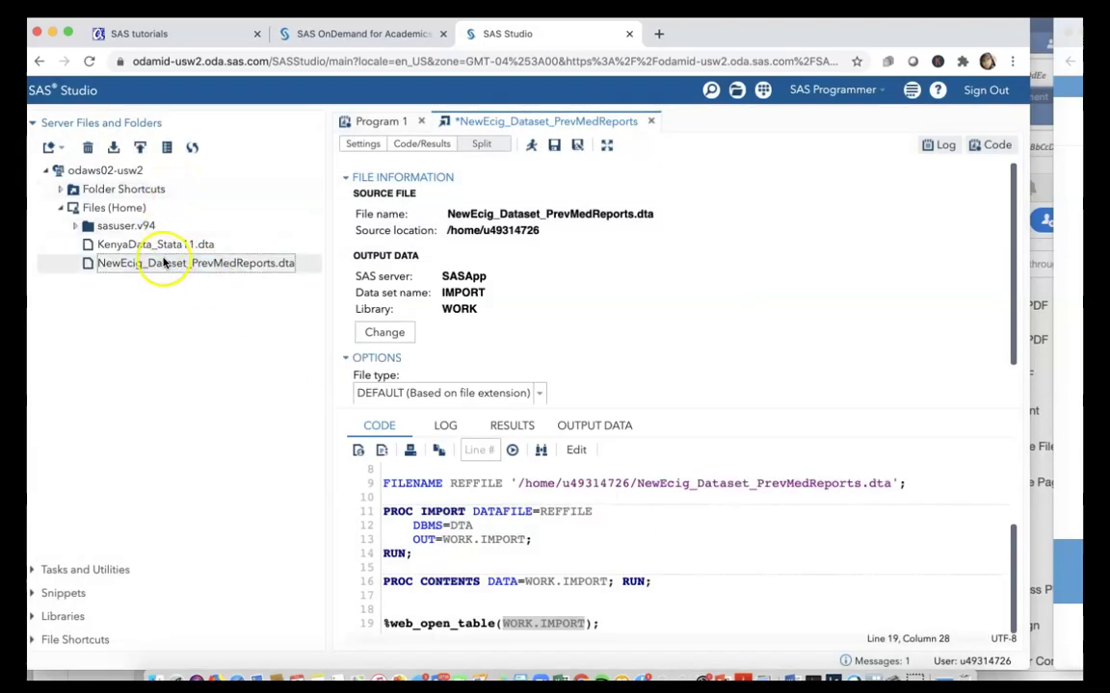
{"action": "left_click", "coordinate": [162, 247]}
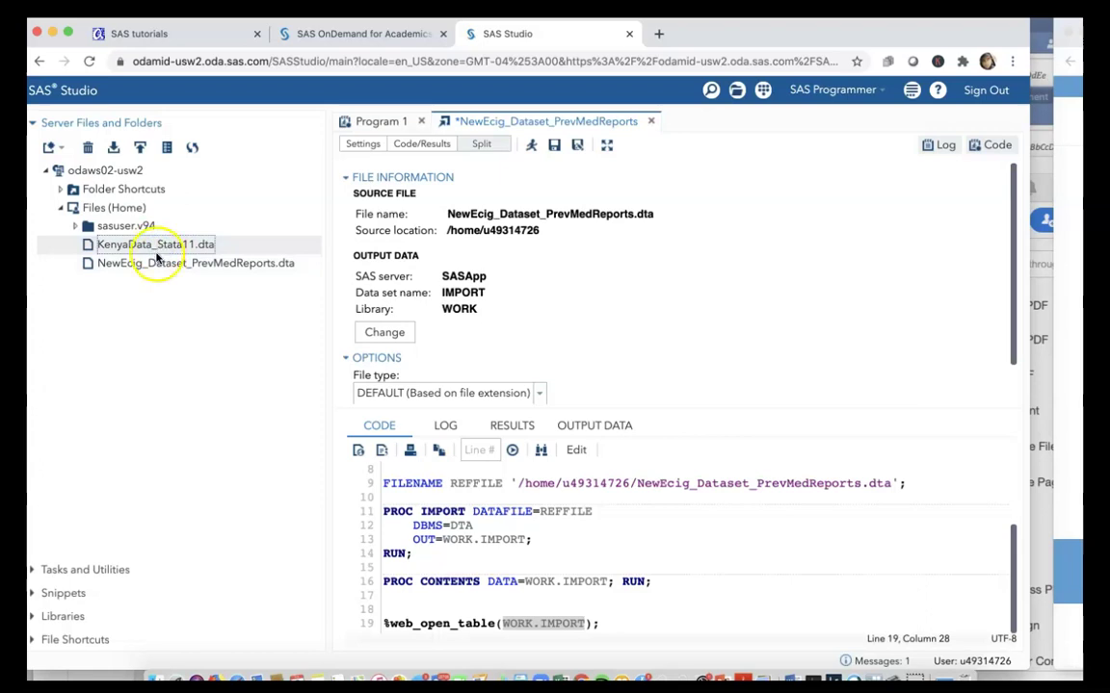
{"action": "double_click", "coordinate": [125, 246]}
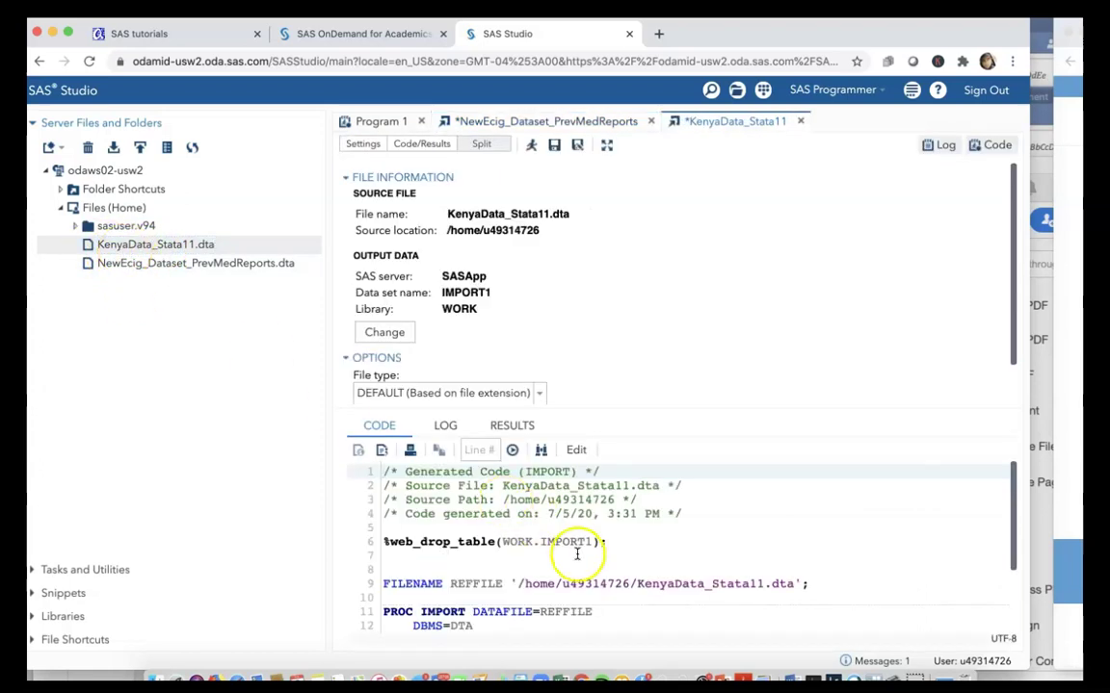
{"action": "scroll", "coordinate": [576, 554], "scroll_direction": "down", "scroll_amount": 4}
{"action": "scroll", "coordinate": [549, 561], "scroll_direction": "up", "scroll_amount": 4}
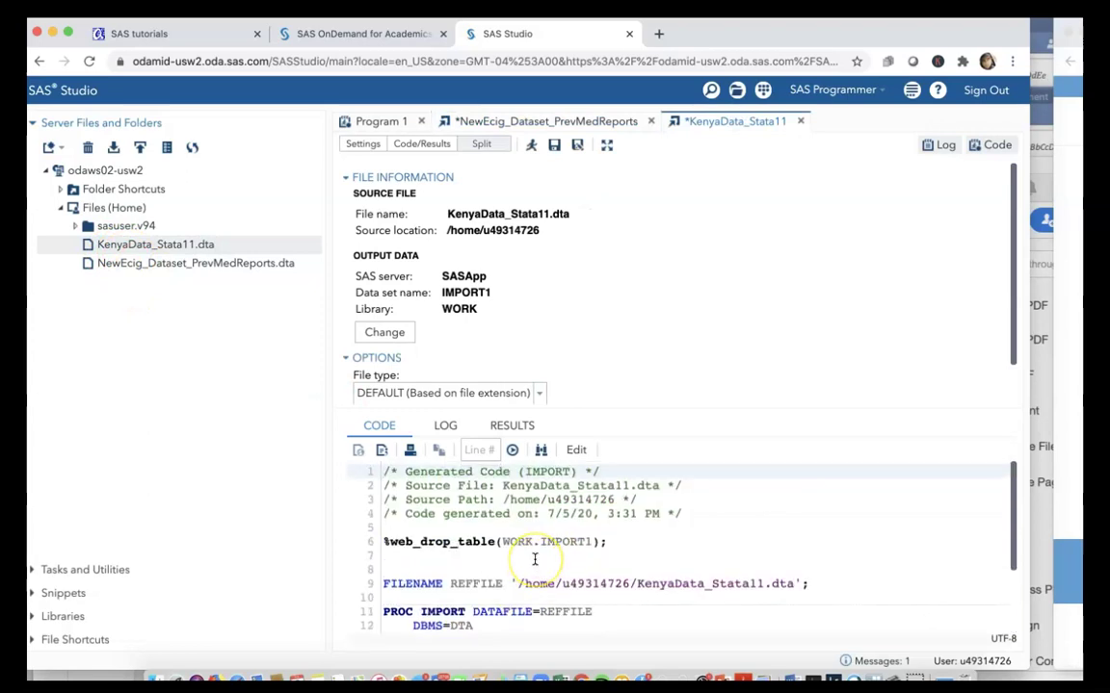
{"action": "scroll", "coordinate": [534, 559], "scroll_direction": "down", "scroll_amount": 4}
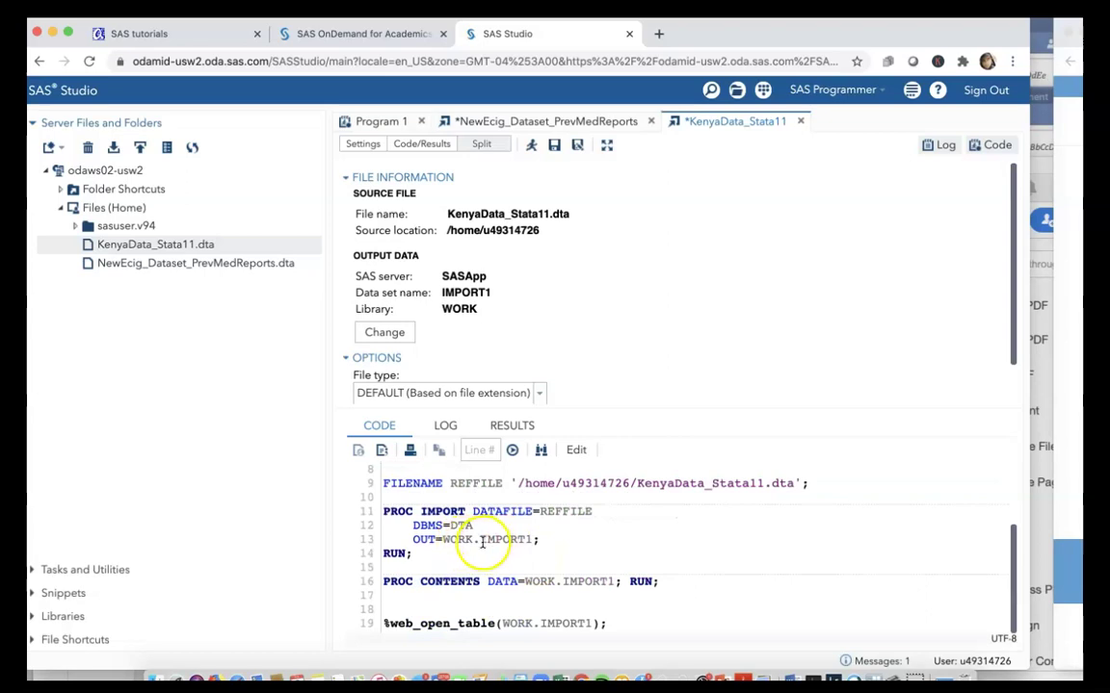
{"action": "left_click_drag", "start_coordinate": [482, 539], "coordinate": [527, 539]}
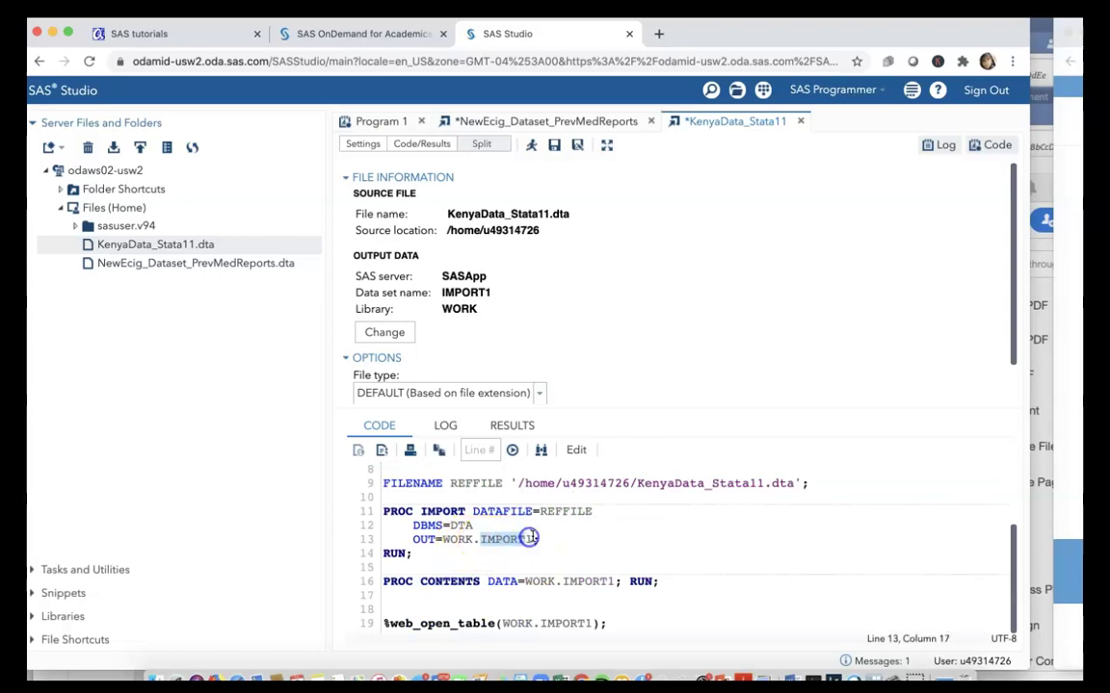
{"action": "left_click", "coordinate": [533, 538]}
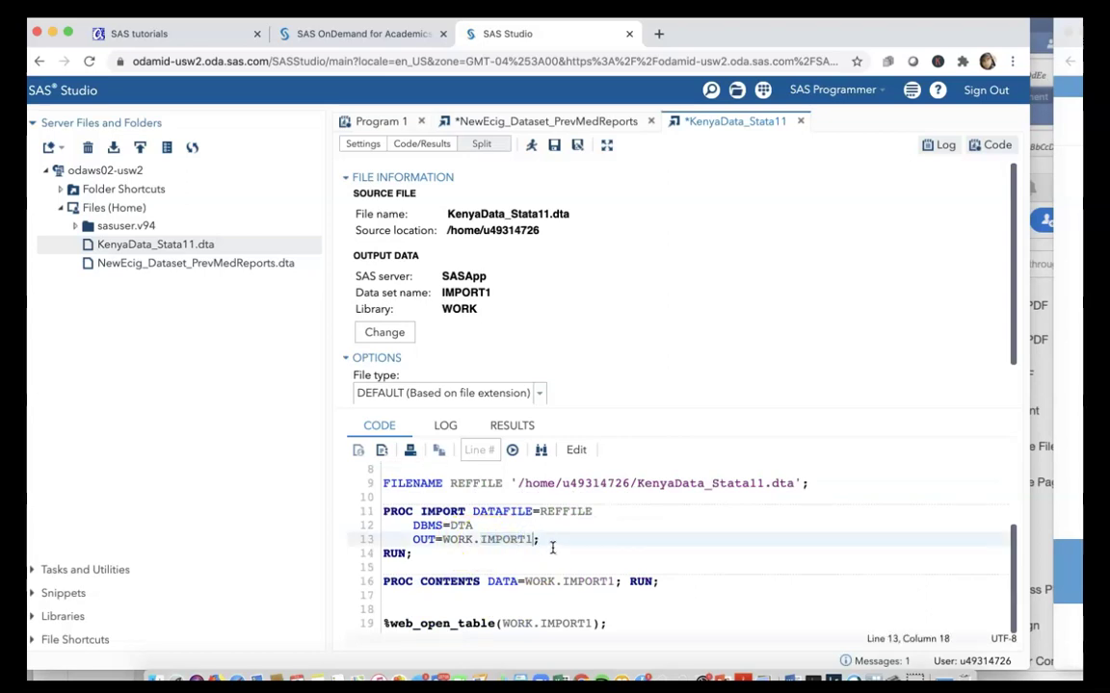
{"action": "left_click", "coordinate": [584, 548]}
{"action": "left_click", "coordinate": [547, 549]}
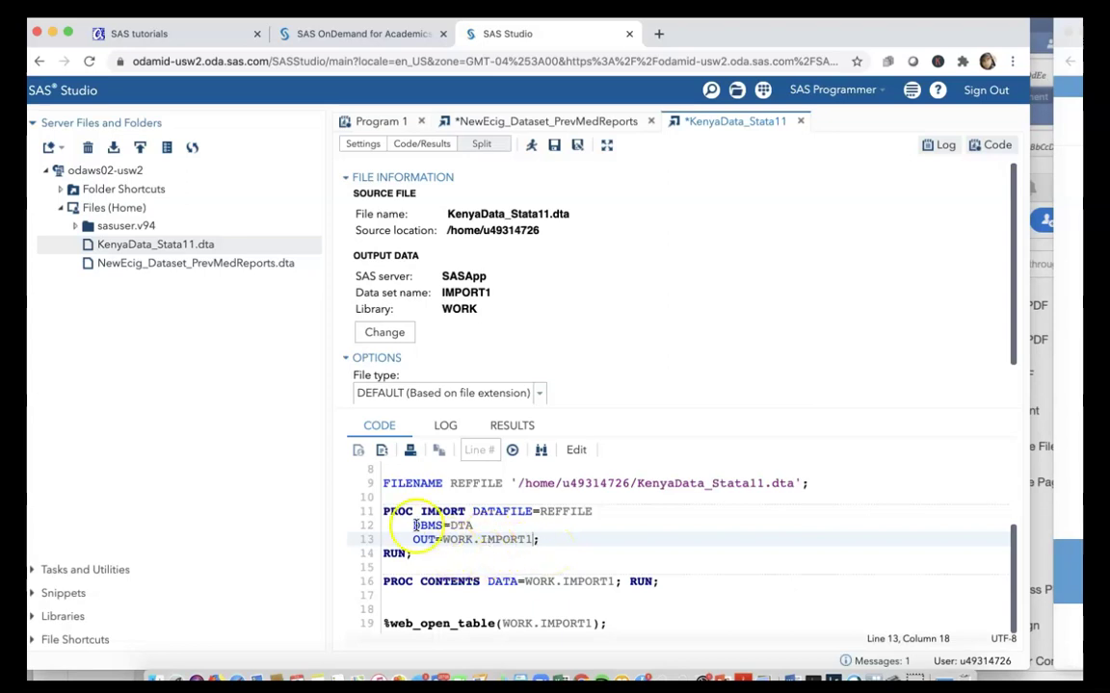
{"action": "left_click_drag", "start_coordinate": [389, 513], "coordinate": [513, 539]}
{"action": "left_click", "coordinate": [482, 537]}
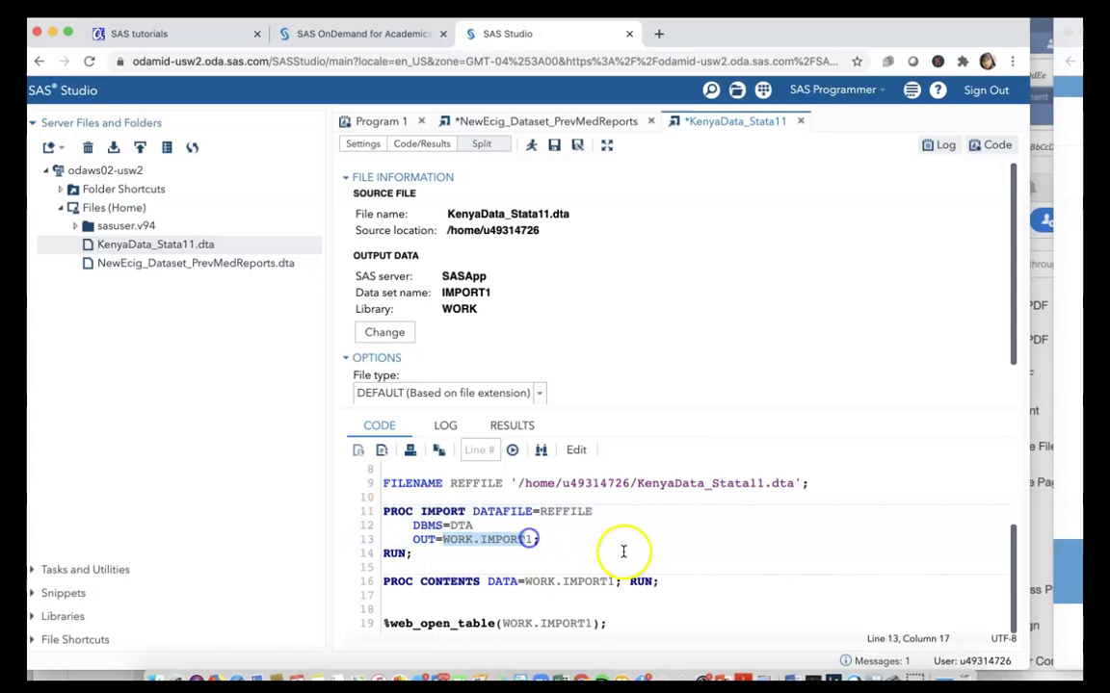
Run the KenyaData_Stata11.dta import and view WORK.IMPORT1's 1267 rows and 71 columns.
{"action": "left_click", "coordinate": [531, 146]}
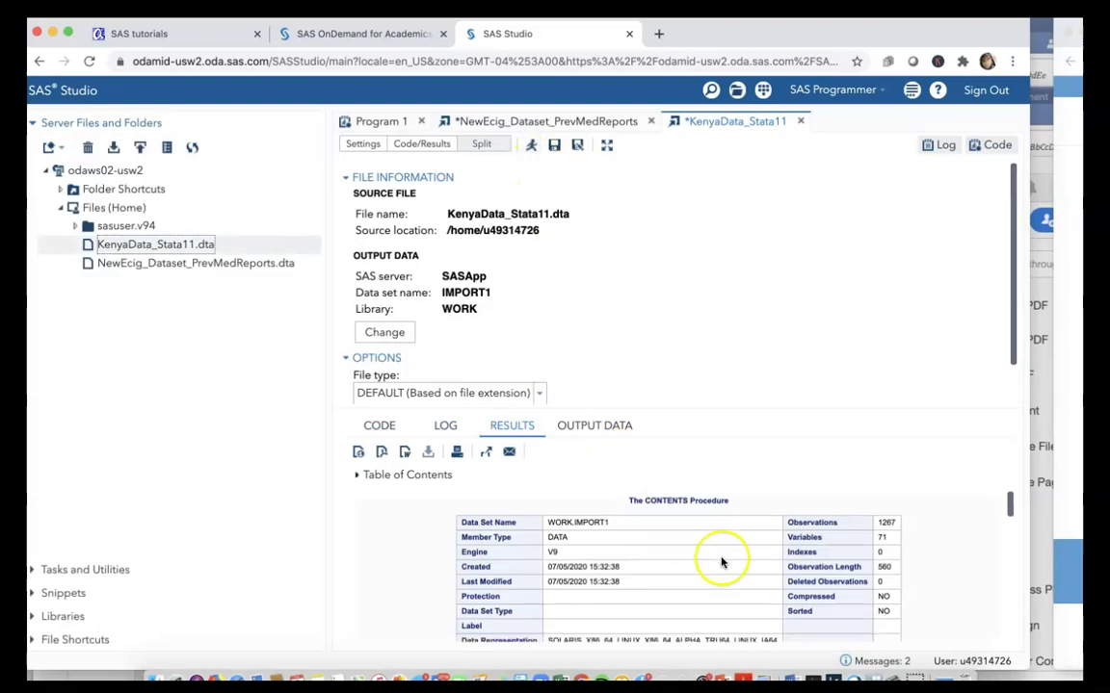
{"action": "scroll", "coordinate": [722, 562], "scroll_direction": "down", "scroll_amount": 10}
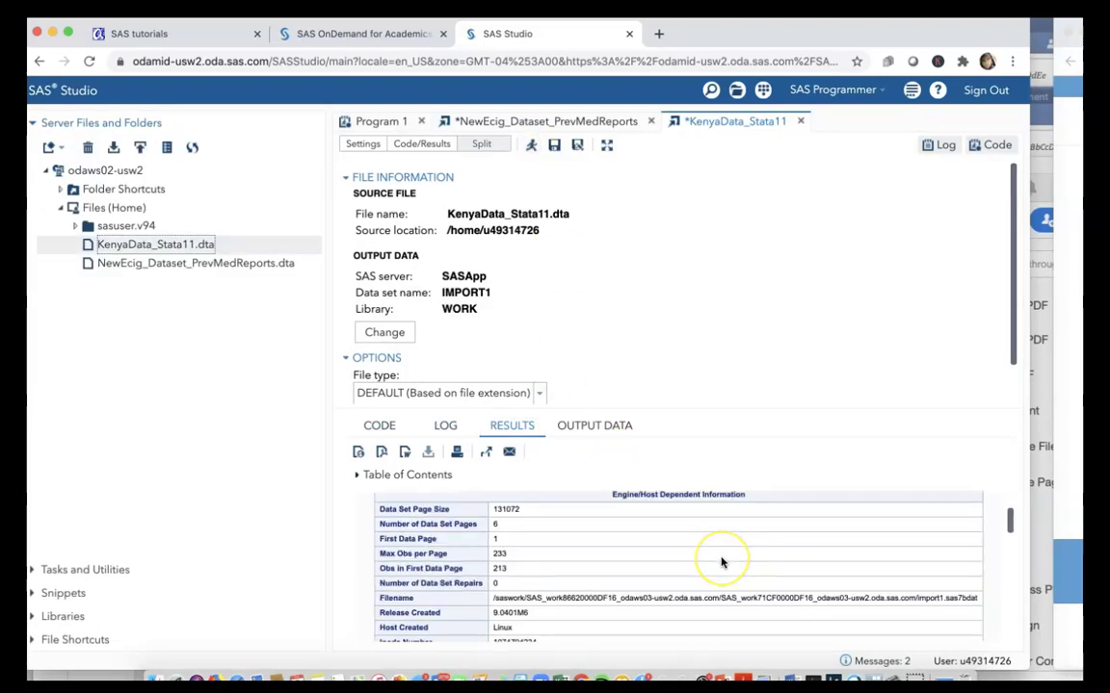
{"action": "left_click", "coordinate": [586, 424]}
{"action": "left_click_drag", "start_coordinate": [569, 633], "coordinate": [482, 607]}
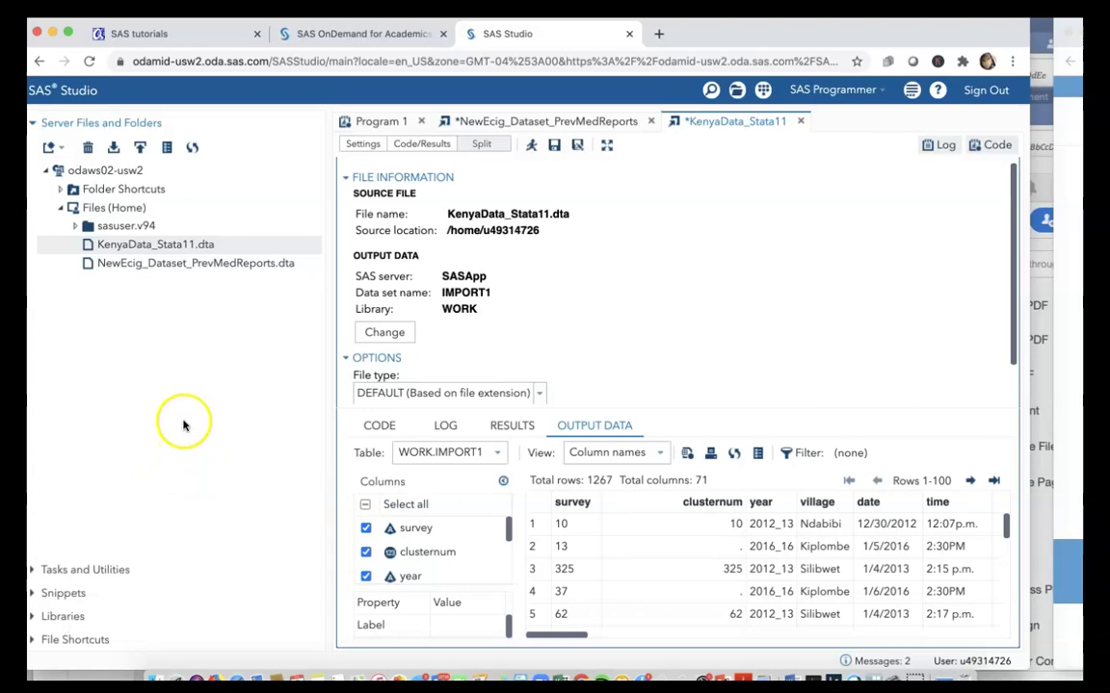
{"action": "triple_click", "coordinate": [459, 292]}
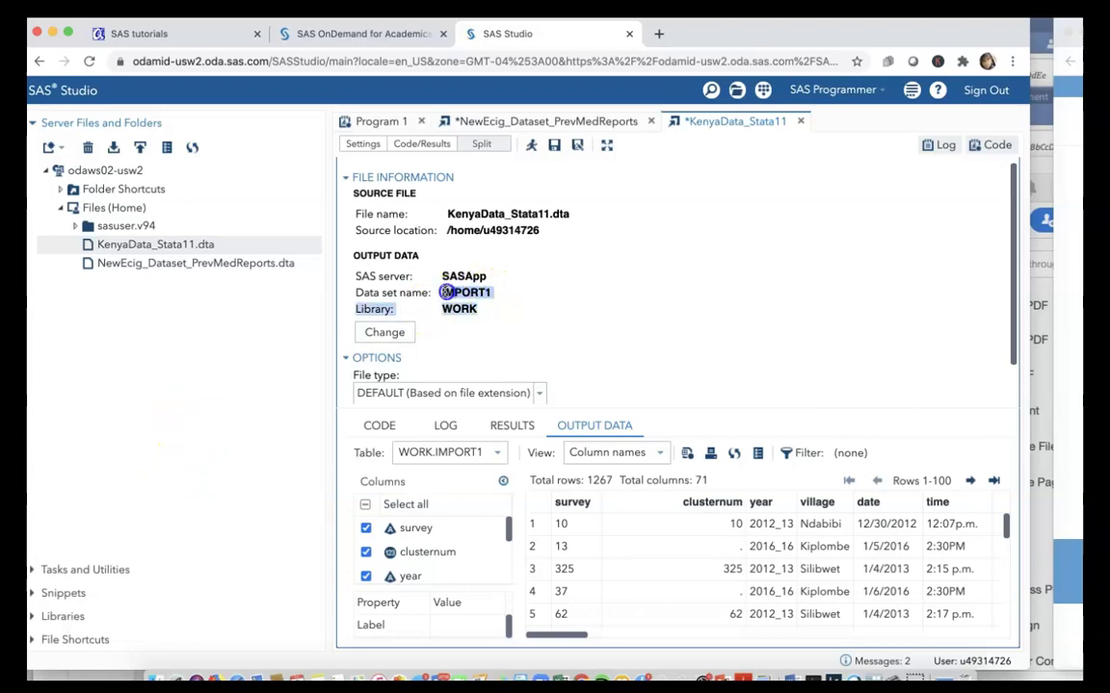
{"action": "left_click", "coordinate": [446, 292]}
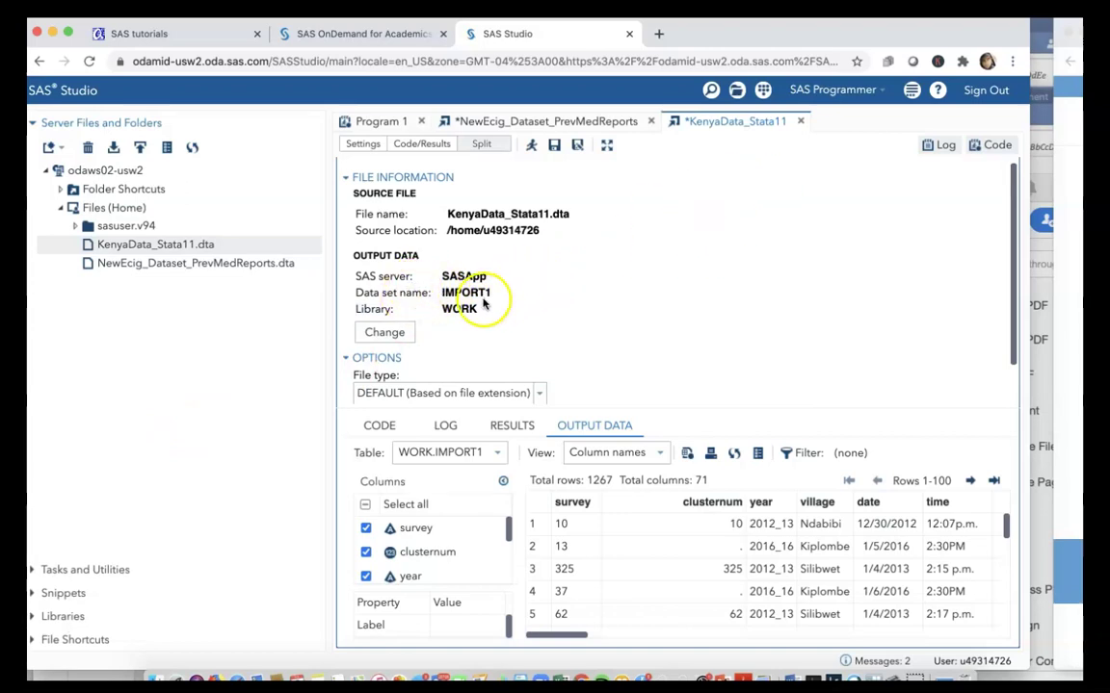
{"action": "left_click", "coordinate": [130, 267]}
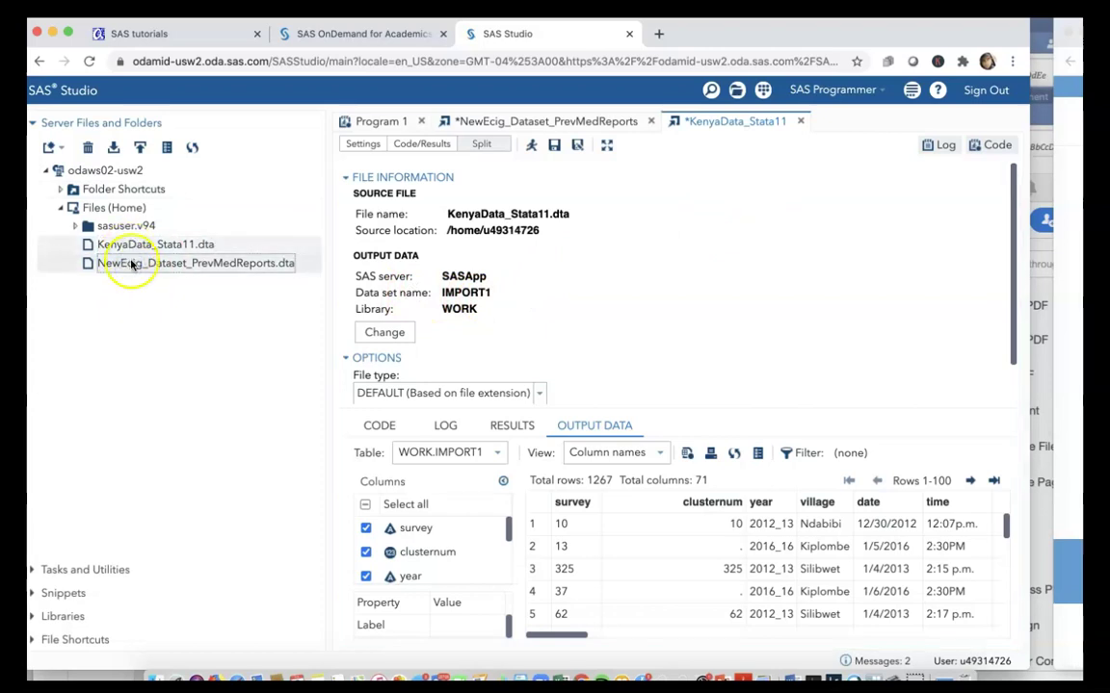
Open the Summary Statistics task from Tasks > Statistics, defaulting to WORK.IMPORT data.
{"action": "left_click", "coordinate": [31, 571]}
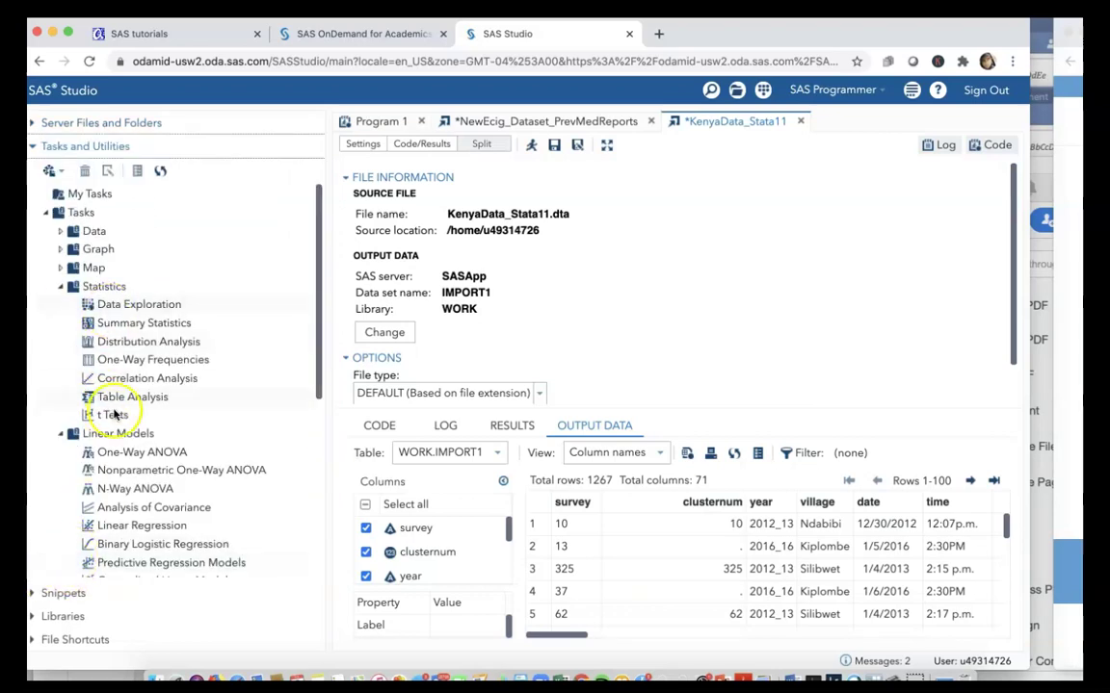
{"action": "left_click", "coordinate": [136, 326]}
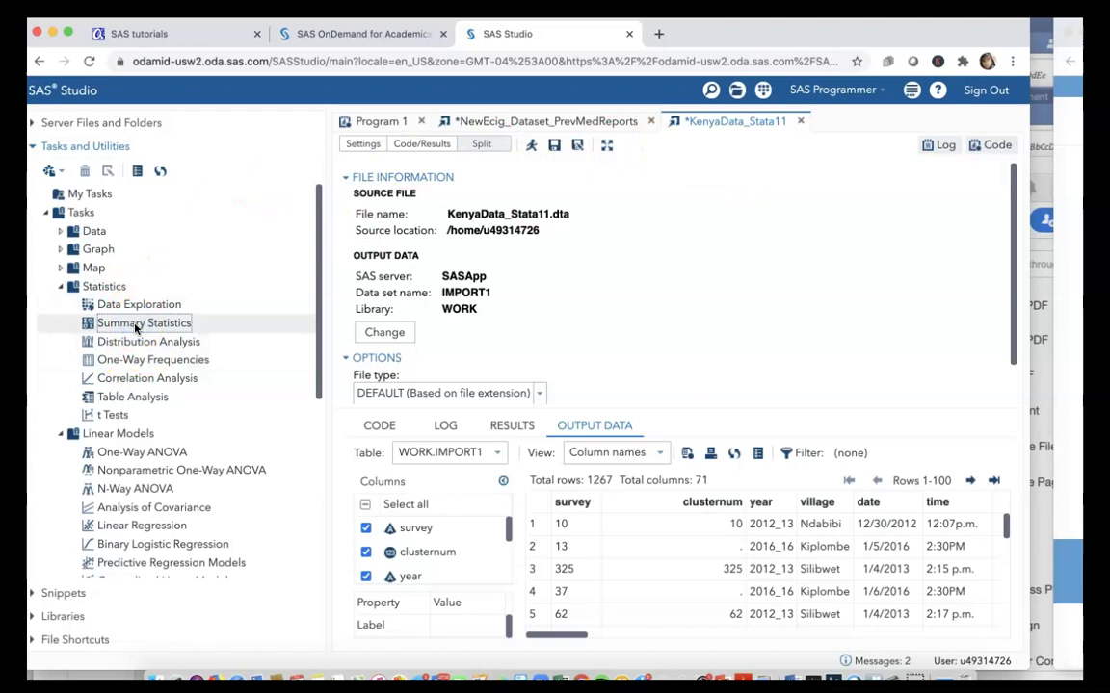
{"action": "double_click", "coordinate": [136, 327]}
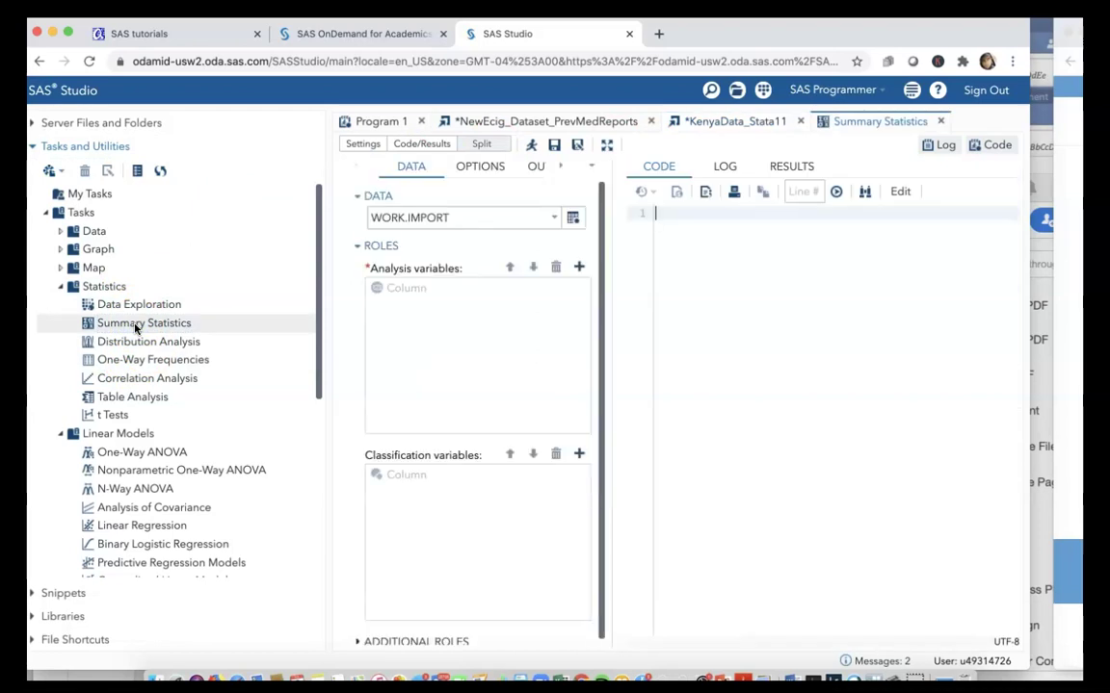
{"action": "left_click", "coordinate": [577, 273]}
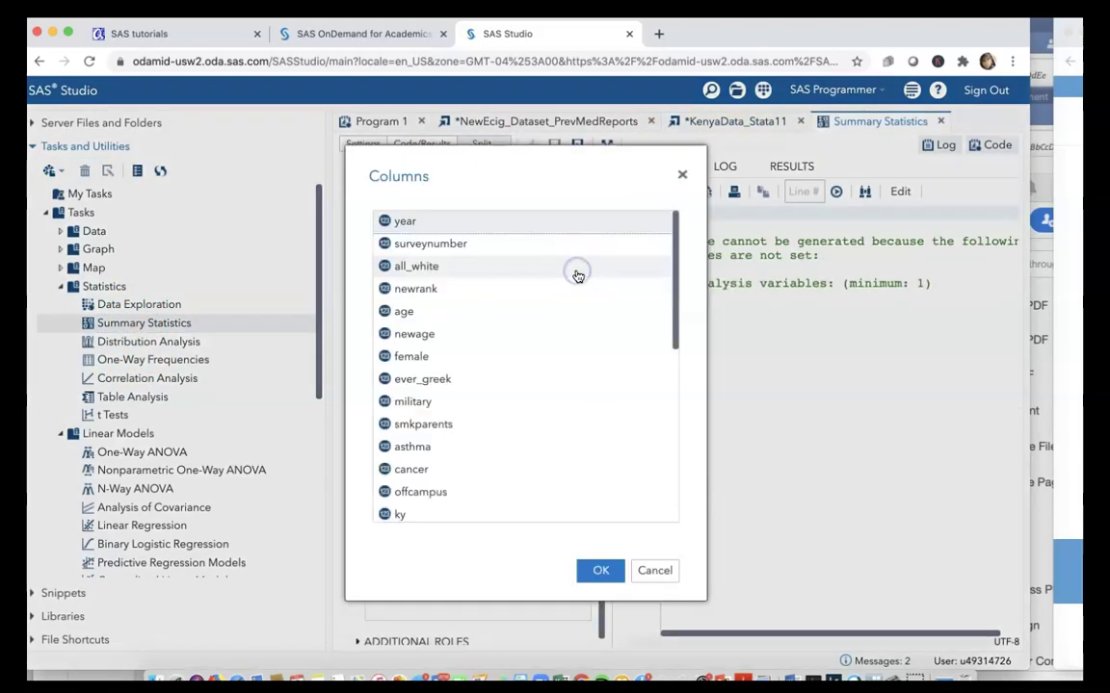
{"action": "left_click", "coordinate": [432, 316]}
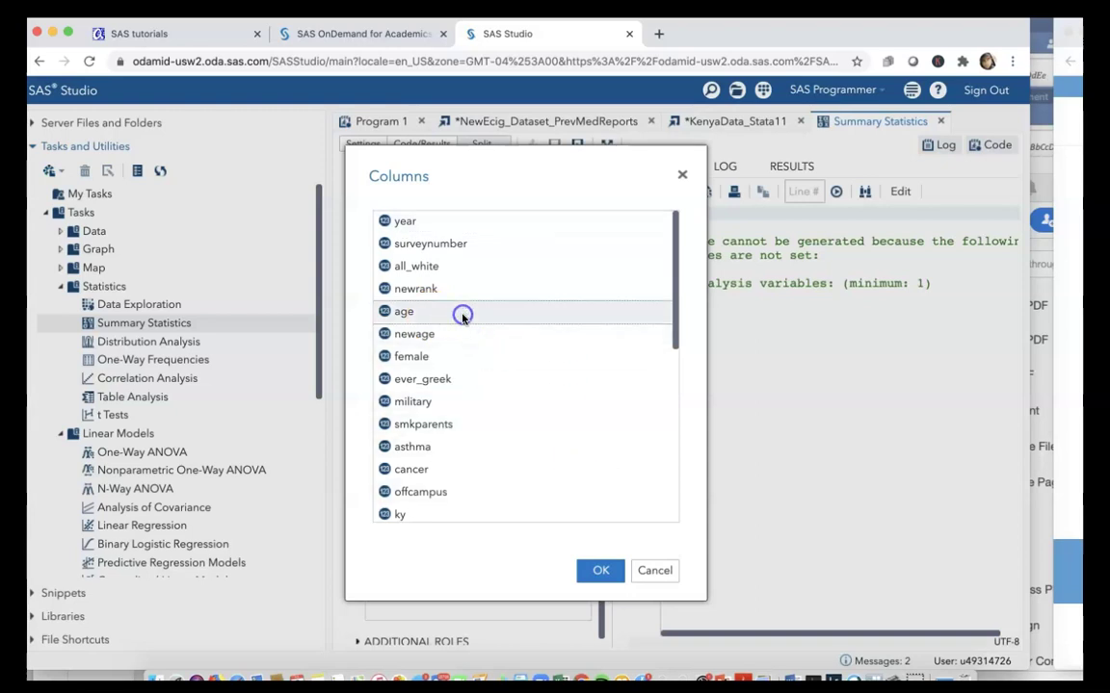
{"action": "left_click", "coordinate": [659, 570]}
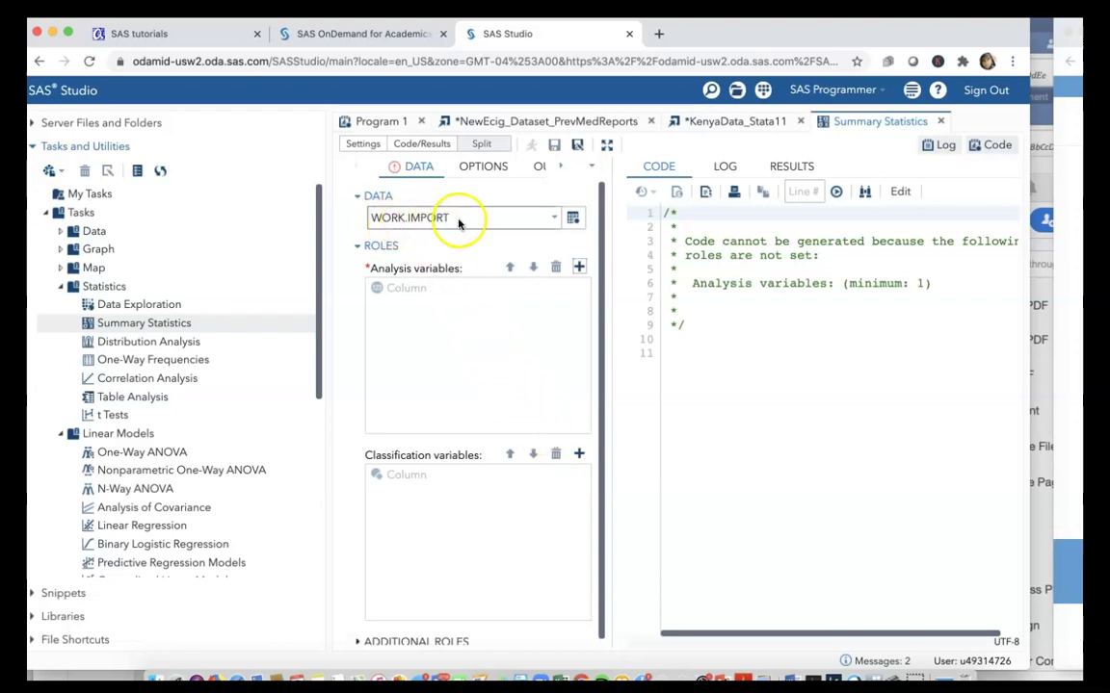
{"action": "left_click", "coordinate": [555, 219]}
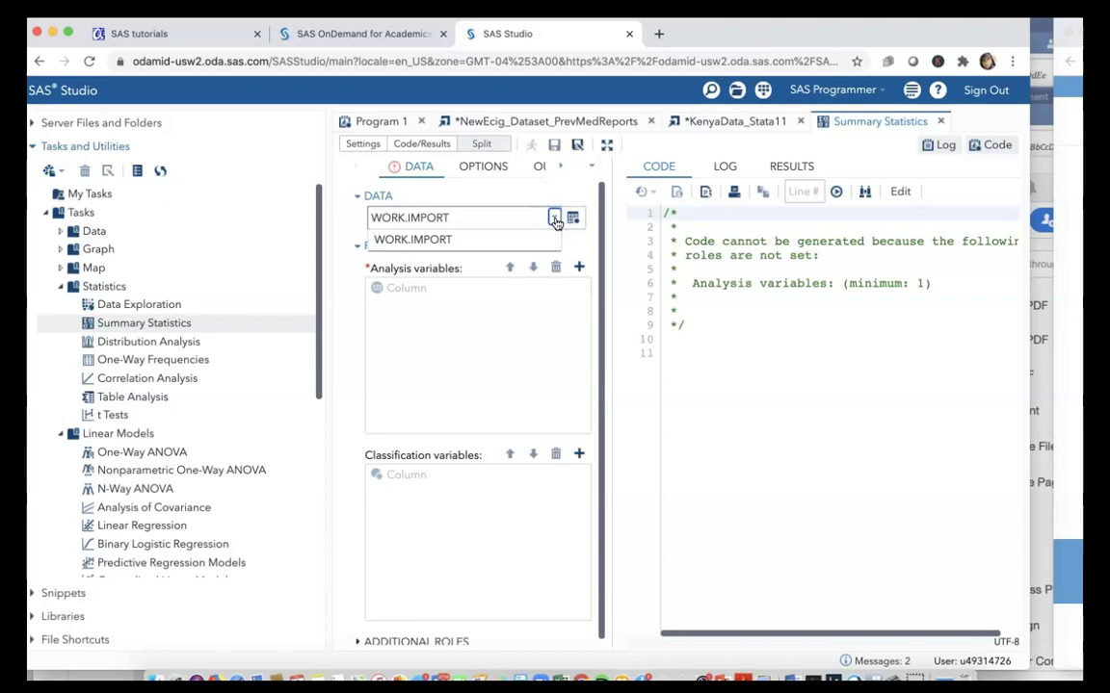
Switch the task's input table from WORK.IMPORT to WORK.IMPORT1 in the Select a Table dialog.
{"action": "left_click", "coordinate": [555, 220]}
{"action": "left_click", "coordinate": [569, 220]}
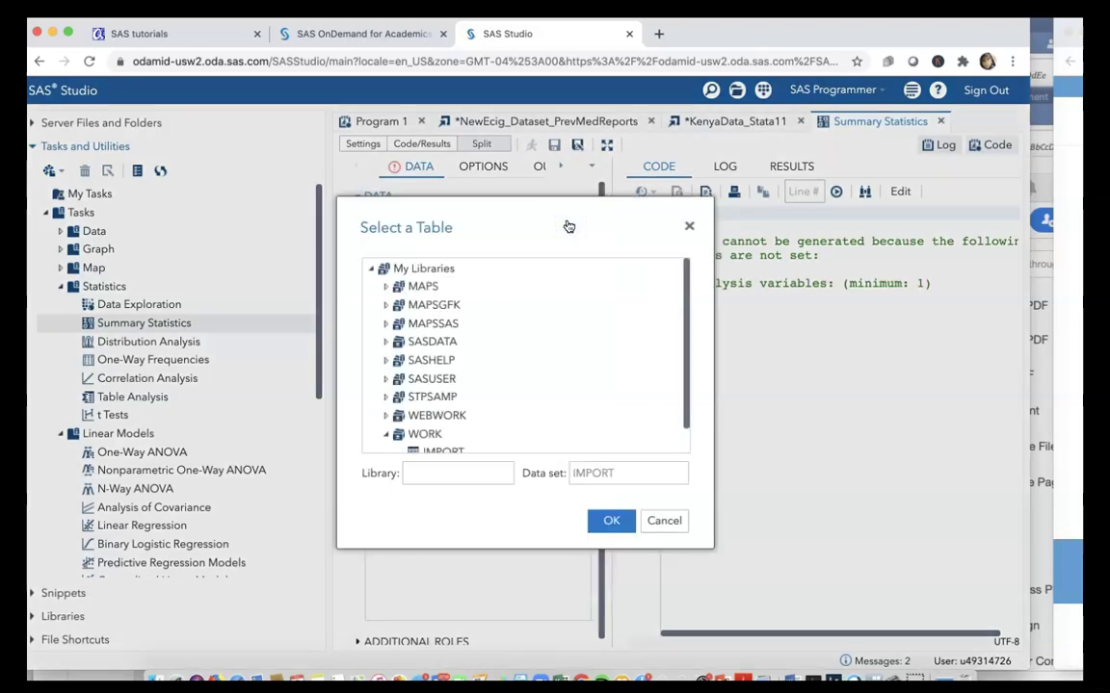
{"action": "scroll", "coordinate": [668, 342], "scroll_direction": "up", "scroll_amount": 2}
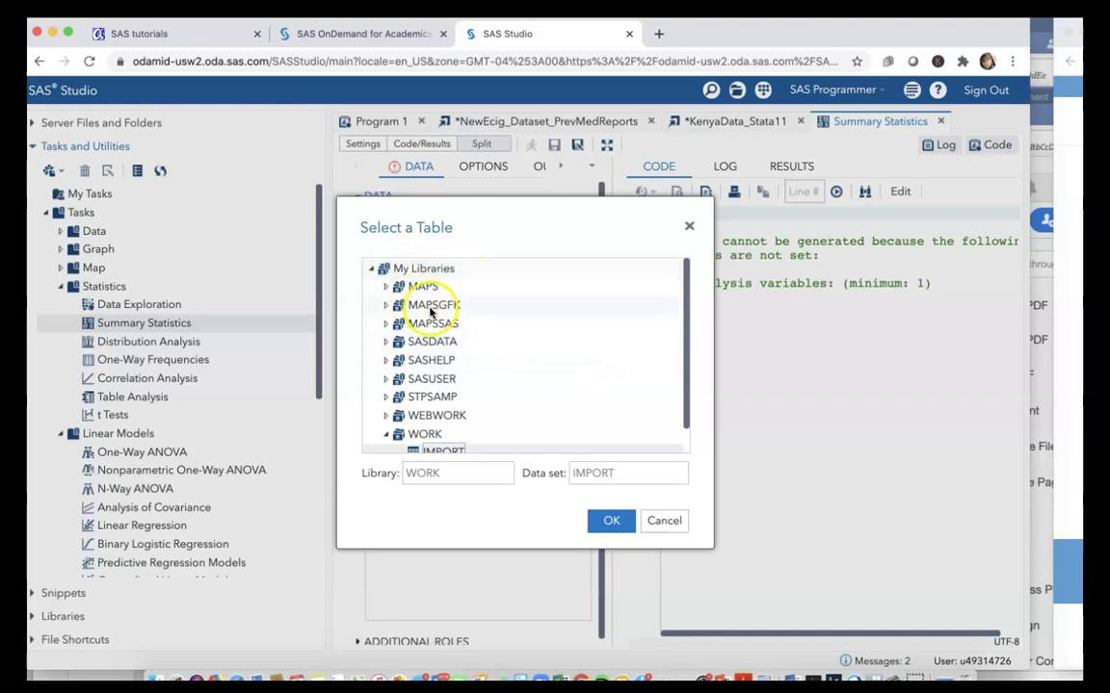
{"action": "left_click", "coordinate": [686, 227]}
{"action": "left_click", "coordinate": [578, 223]}
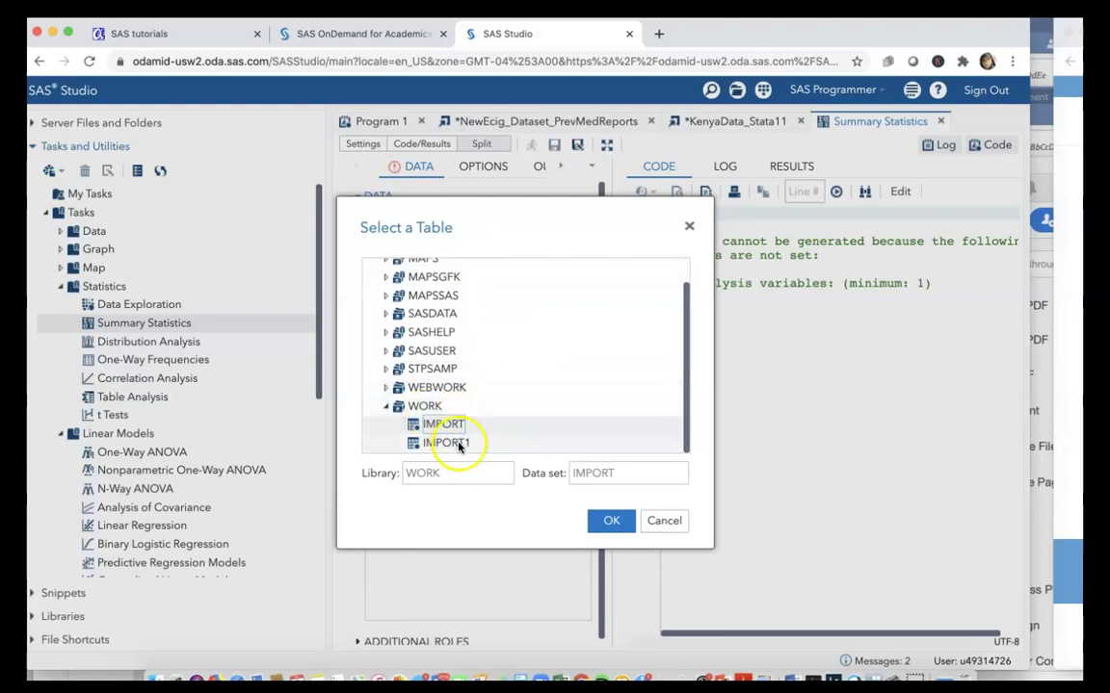
{"action": "left_click", "coordinate": [459, 445]}
{"action": "left_click", "coordinate": [456, 424]}
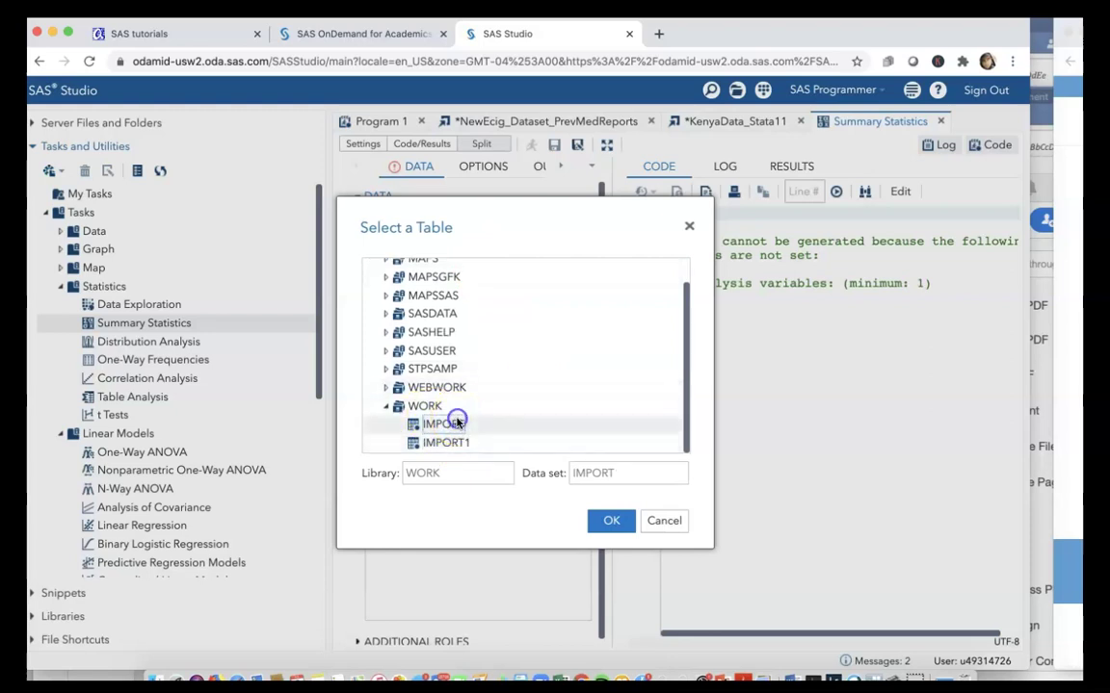
{"action": "left_click", "coordinate": [455, 442]}
{"action": "left_click", "coordinate": [454, 427]}
{"action": "left_click", "coordinate": [457, 443]}
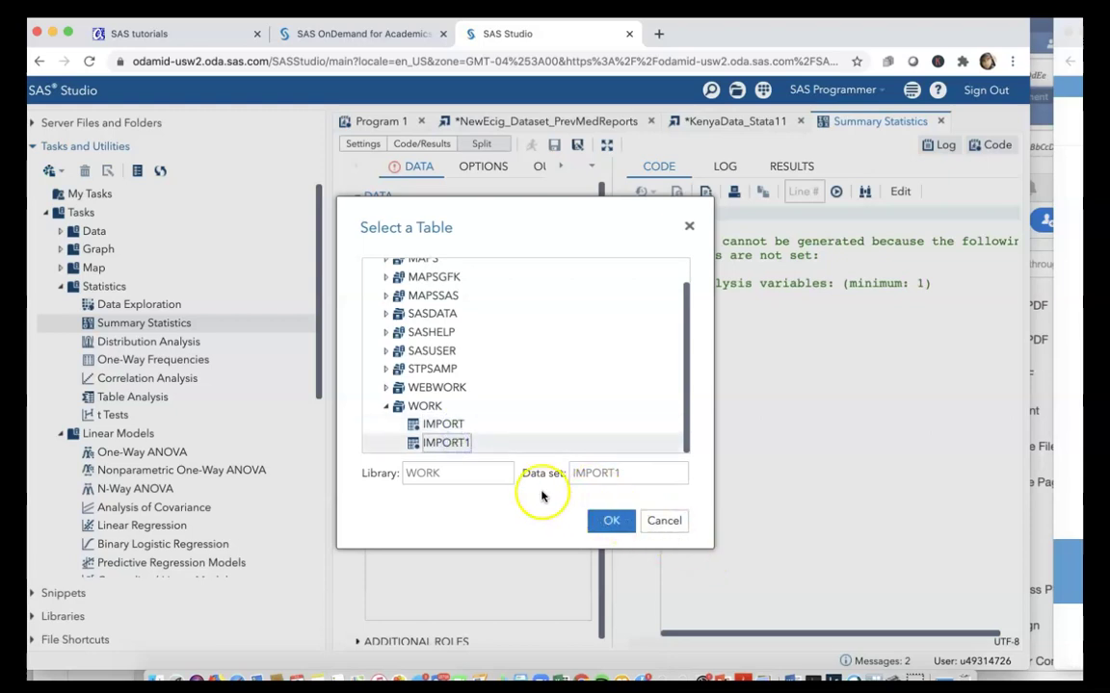
{"action": "left_click", "coordinate": [616, 523]}
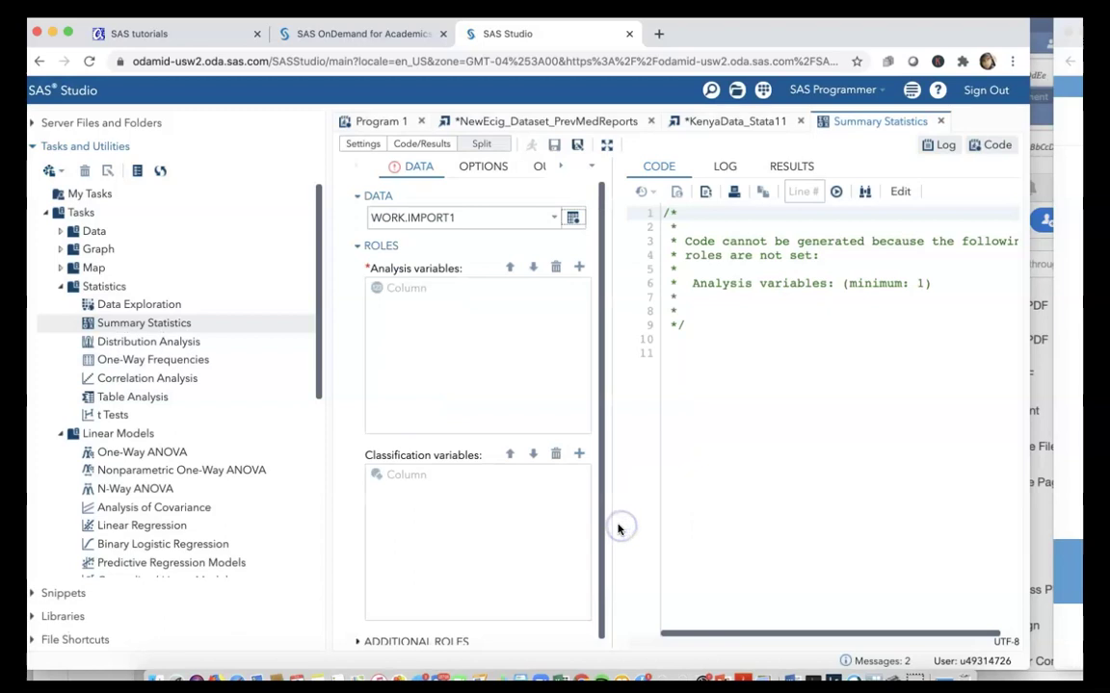
Add log_ec as the task's analysis variable.
{"action": "left_click", "coordinate": [579, 268]}
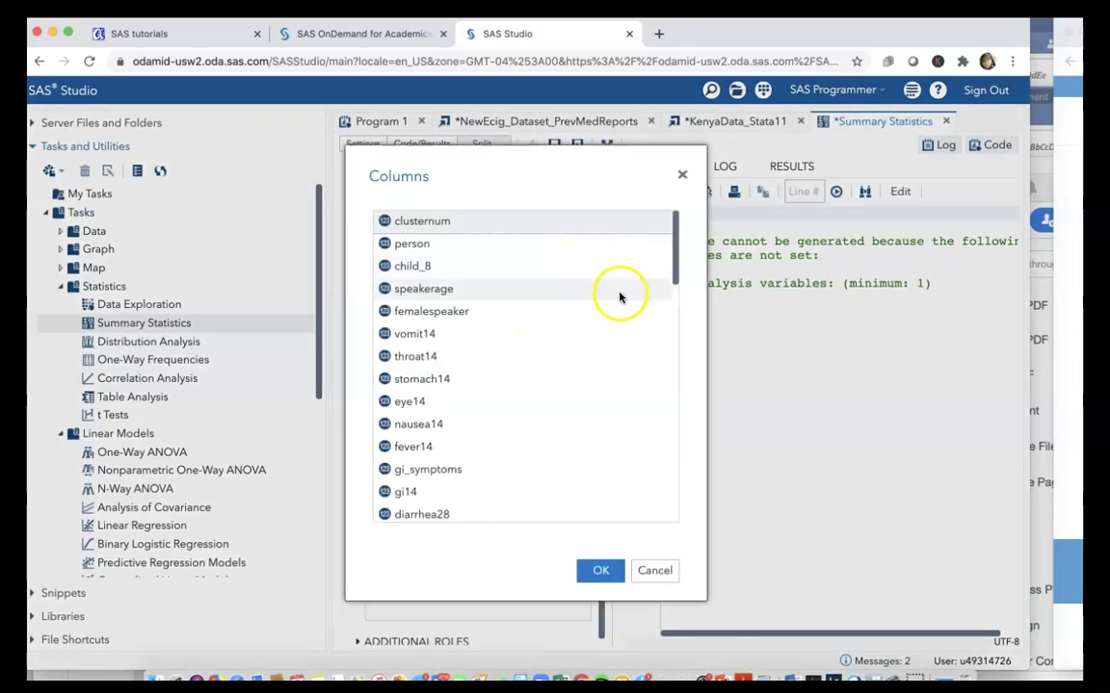
{"action": "left_click_drag", "start_coordinate": [675, 258], "coordinate": [647, 501]}
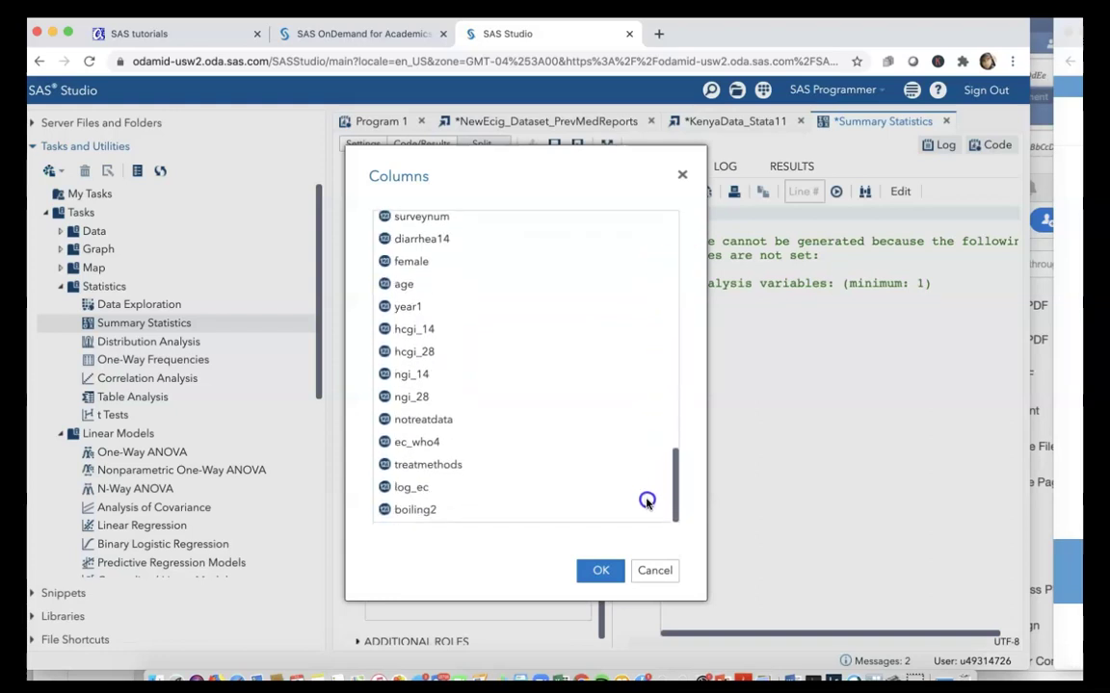
{"action": "left_click", "coordinate": [535, 487]}
{"action": "left_click", "coordinate": [608, 573]}
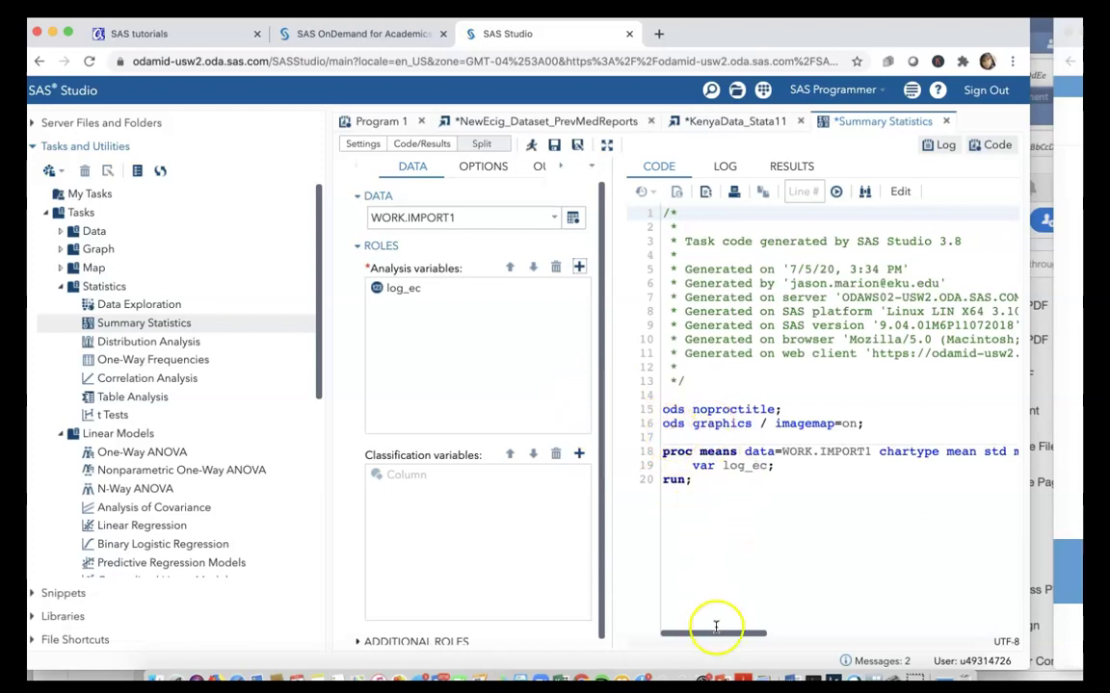
Run the generated PROC MEANS code, giving log_ec mean 1.6559, std dev 1.0785, N 961.
{"action": "mouse_move", "coordinate": [719, 632]}
{"action": "left_mouse_down"}
{"action": "mouse_move", "coordinate": [864, 629]}
{"action": "mouse_move", "coordinate": [701, 627]}
{"action": "left_mouse_up"}
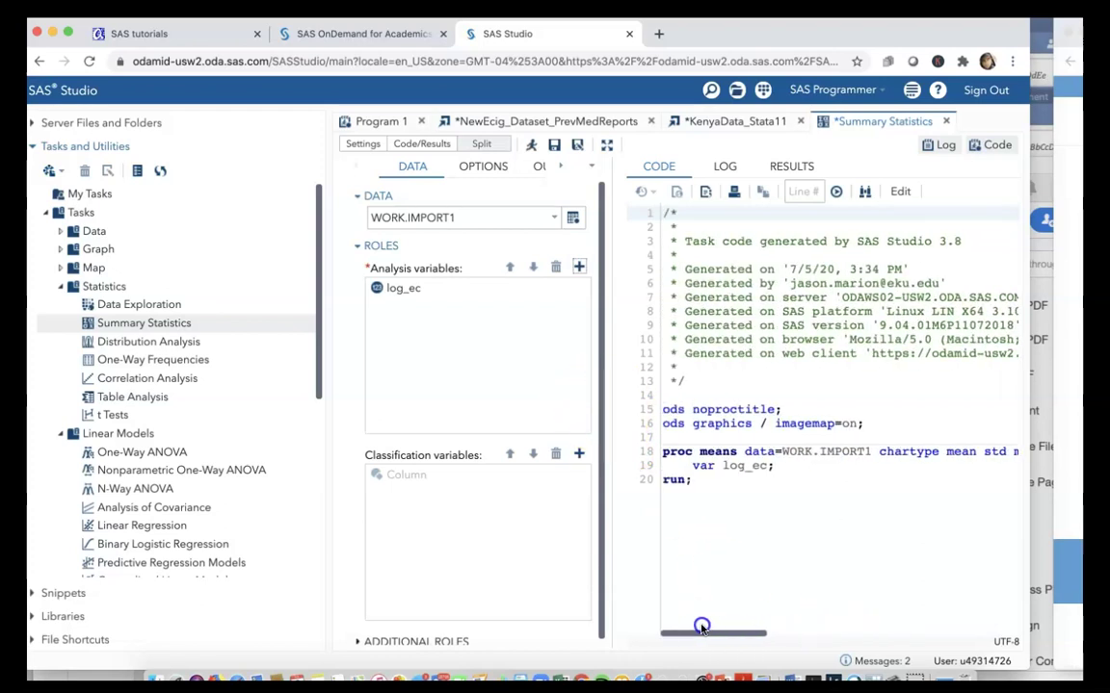
{"action": "left_click", "coordinate": [670, 408]}
{"action": "mouse_move", "coordinate": [669, 408]}
{"action": "left_mouse_down"}
{"action": "mouse_move", "coordinate": [781, 484]}
{"action": "mouse_move", "coordinate": [742, 488]}
{"action": "mouse_move", "coordinate": [660, 414]}
{"action": "left_mouse_up"}
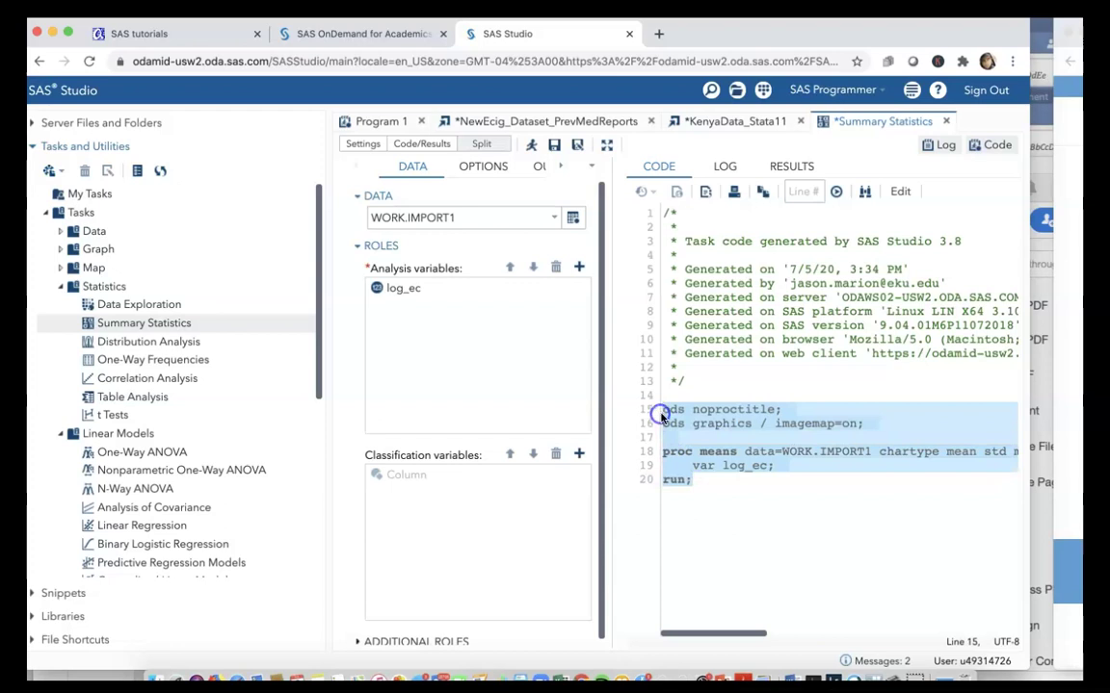
{"action": "left_click", "coordinate": [735, 634]}
{"action": "left_click", "coordinate": [535, 145]}
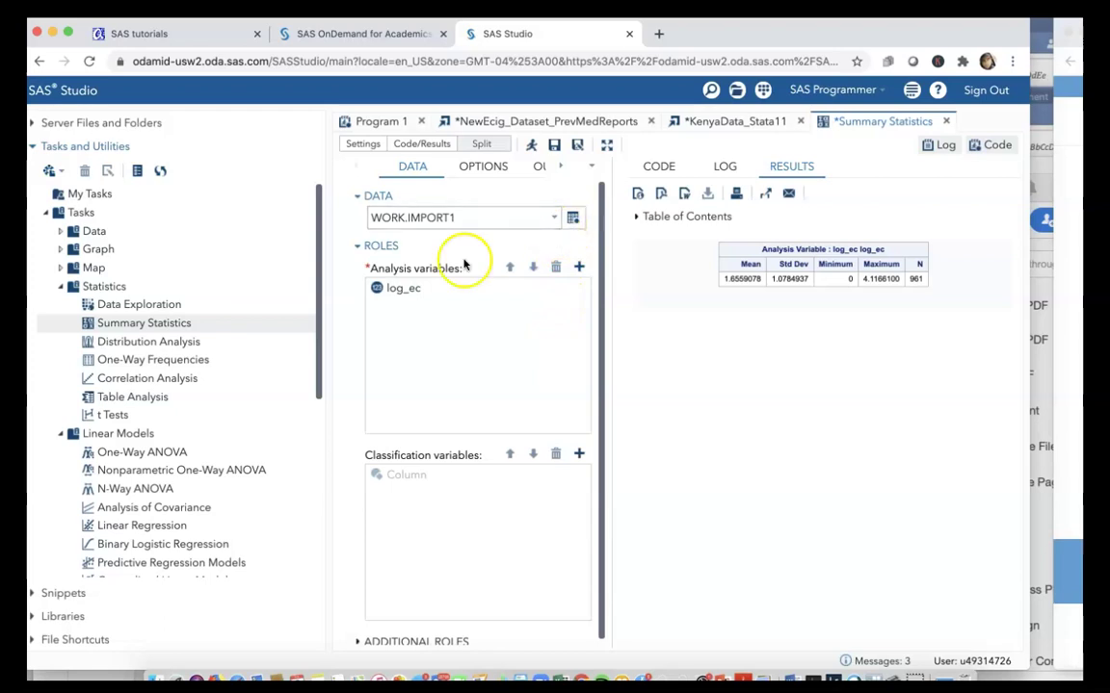
Browse the NewEcig WORK.IMPORT output data across to the age columns.
{"action": "left_click", "coordinate": [518, 122]}
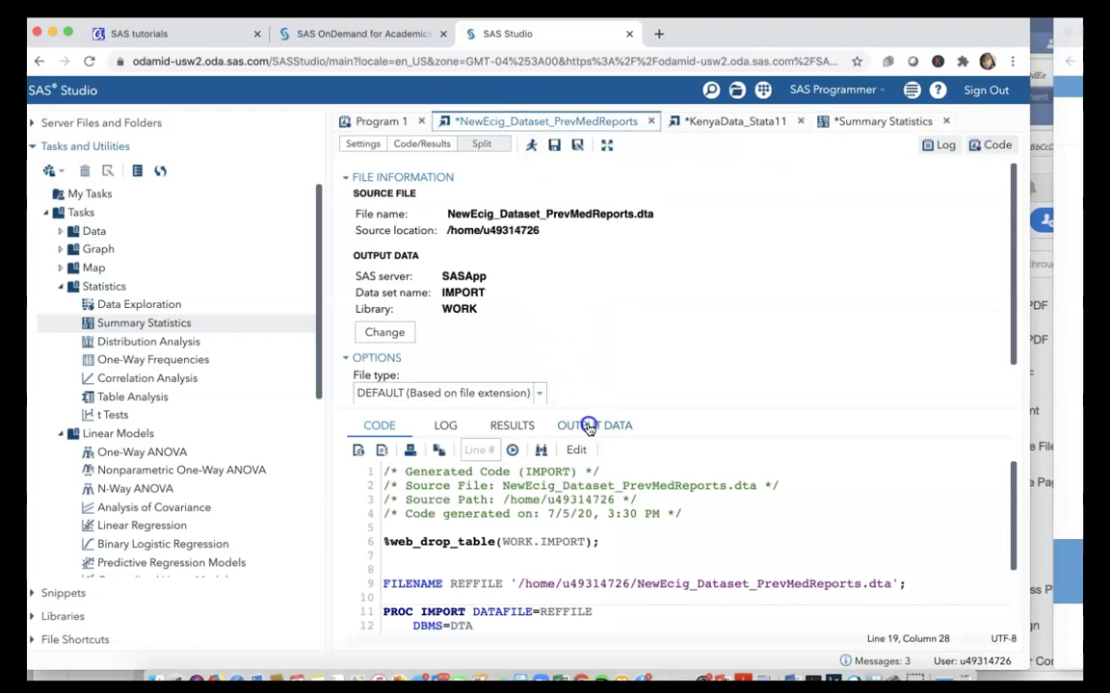
{"action": "left_click", "coordinate": [589, 426]}
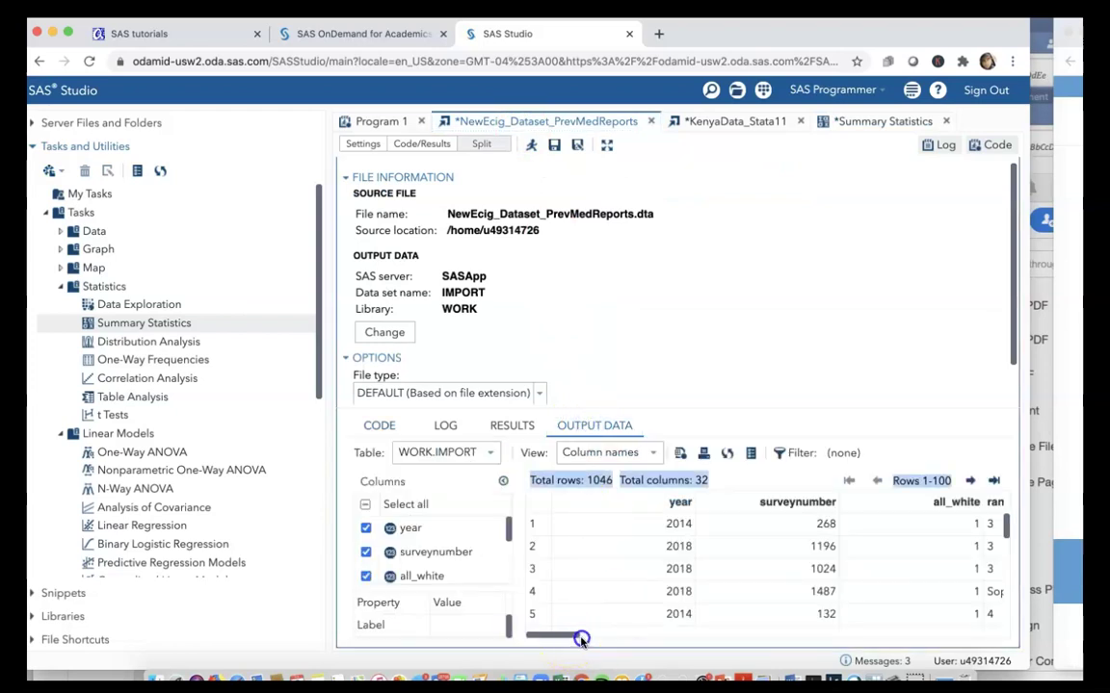
{"action": "left_click_drag", "start_coordinate": [568, 639], "coordinate": [643, 633]}
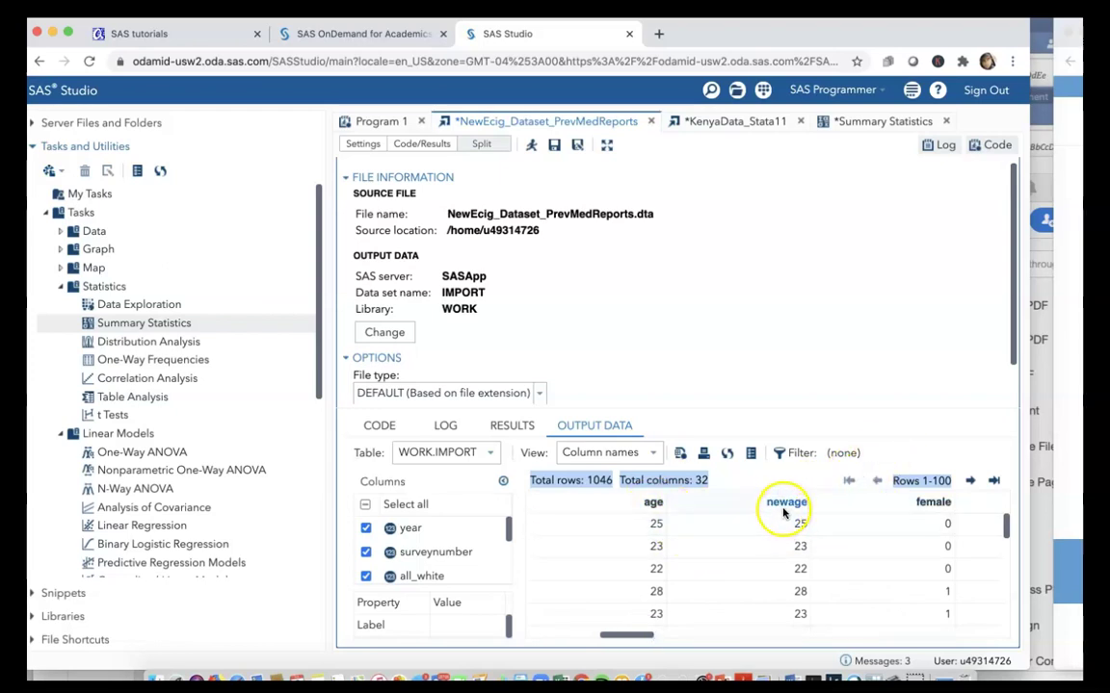
{"action": "scroll", "coordinate": [656, 614], "scroll_direction": "down", "scroll_amount": 1}
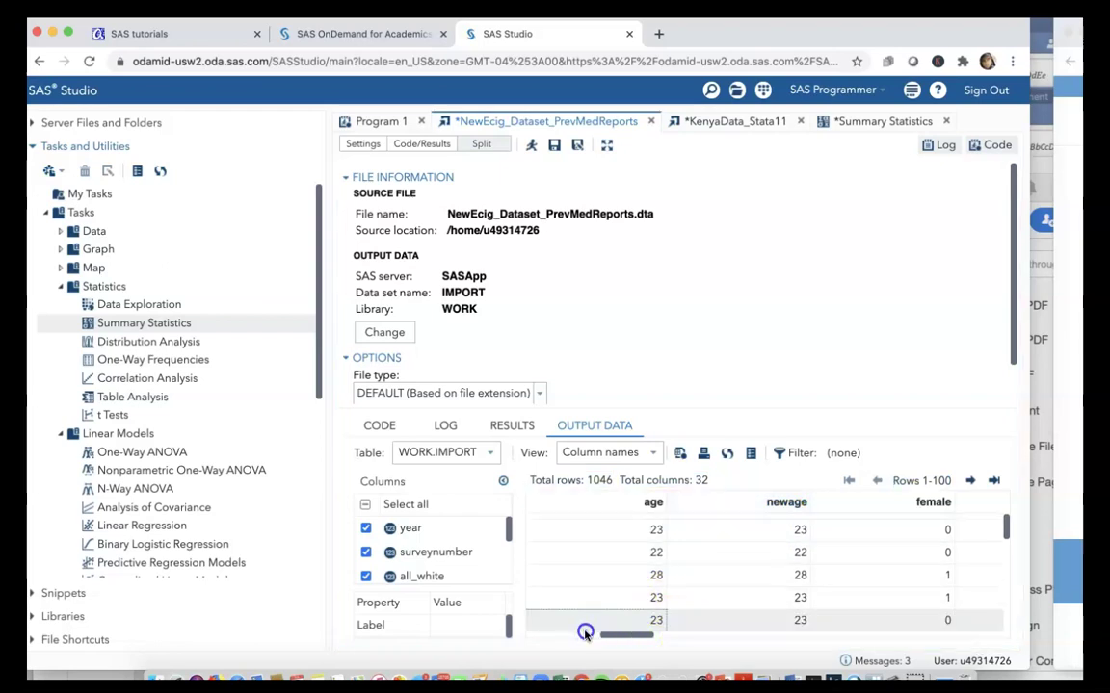
Open a second Summary Statistics task from Tasks > Statistics.
{"action": "left_click_drag", "start_coordinate": [530, 638], "coordinate": [347, 532]}
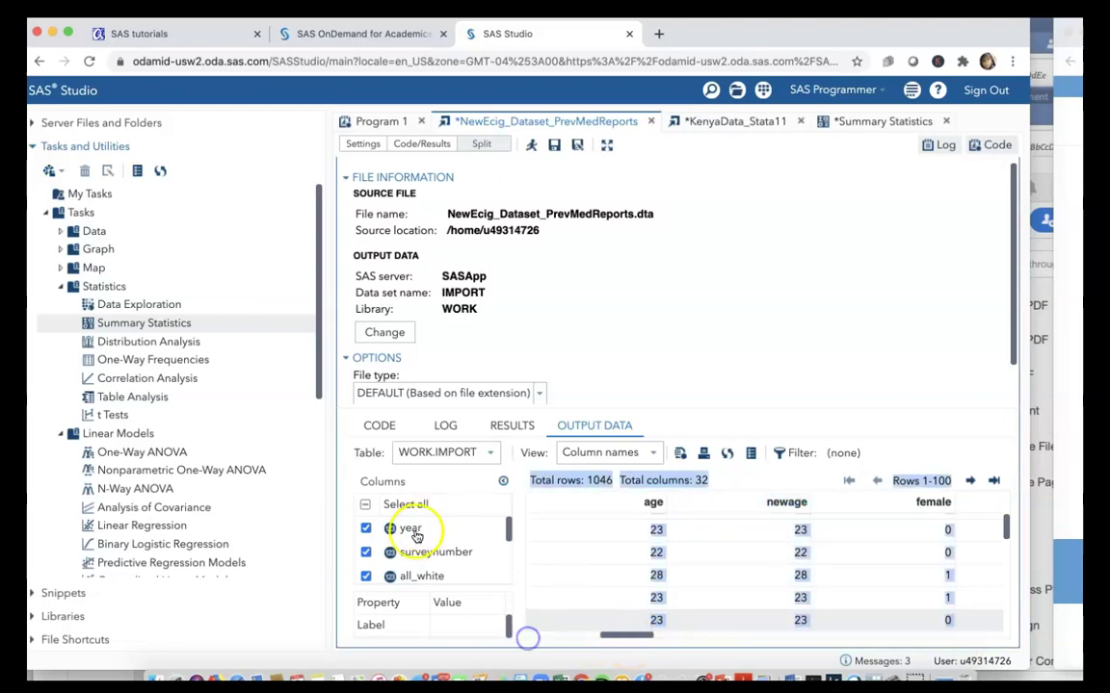
{"action": "left_click", "coordinate": [94, 326]}
{"action": "left_click", "coordinate": [93, 326]}
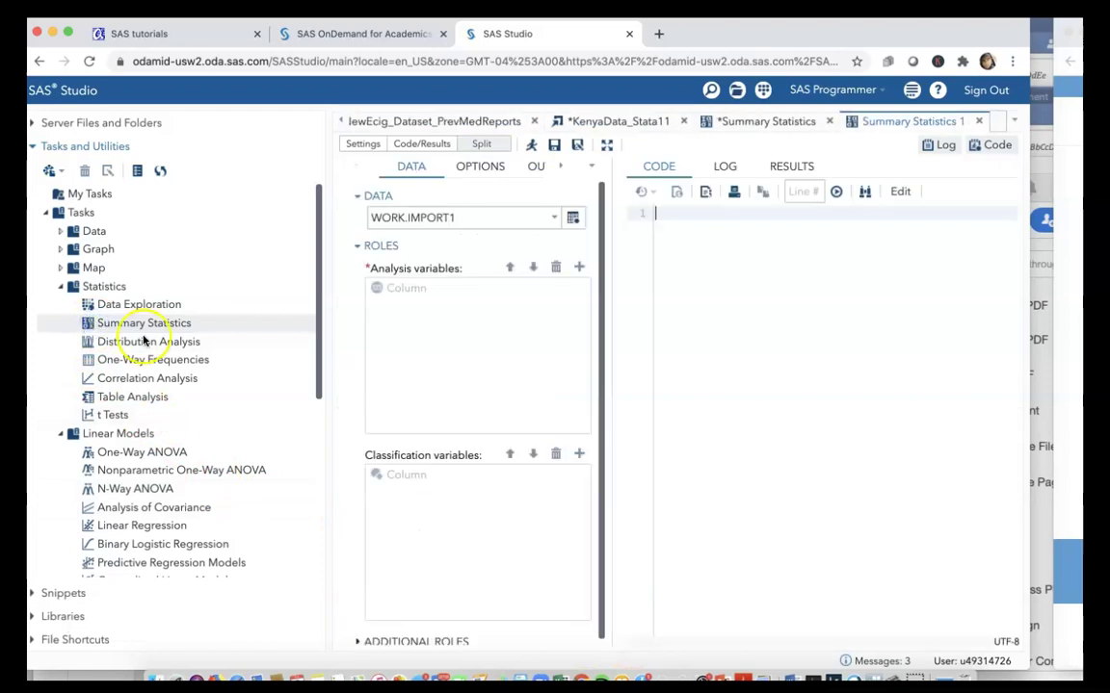
Choose WORK.IMPORT as the task's table and assign age as its analysis variable.
{"action": "left_click", "coordinate": [569, 218]}
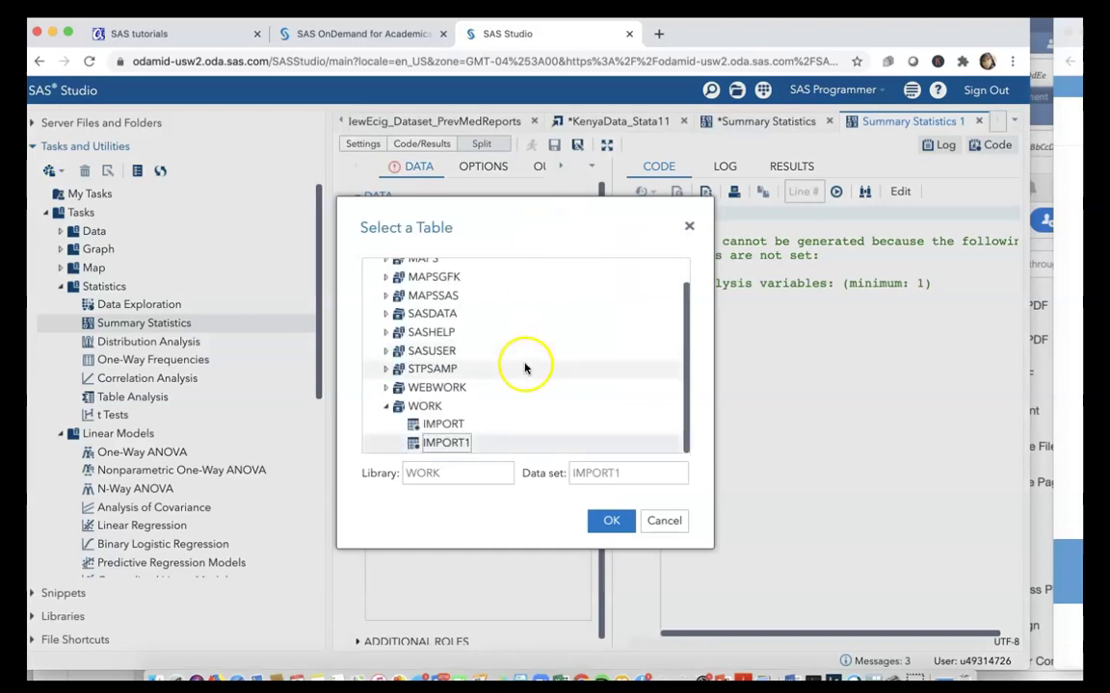
{"action": "double_click", "coordinate": [451, 427]}
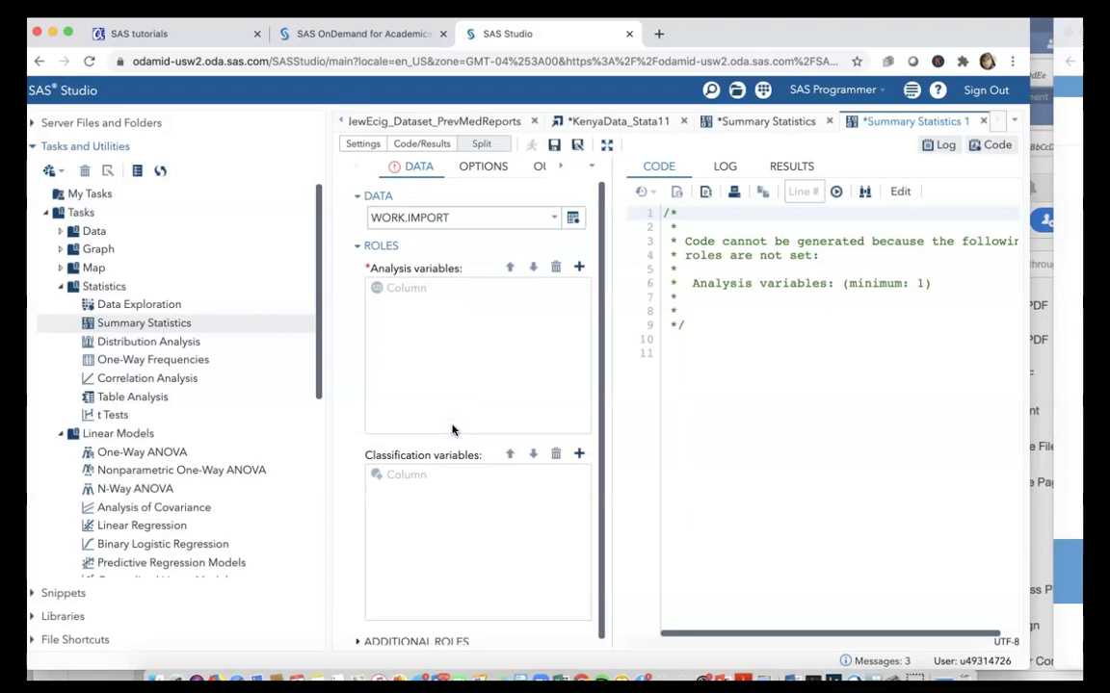
{"action": "left_click", "coordinate": [578, 267]}
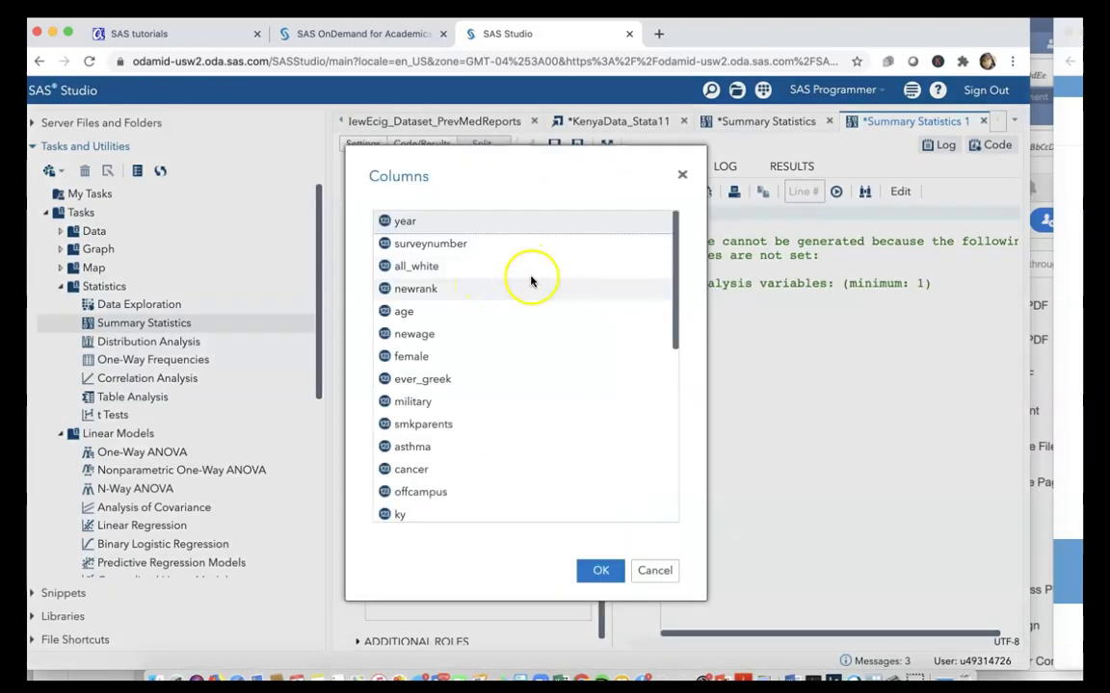
{"action": "left_click", "coordinate": [680, 175]}
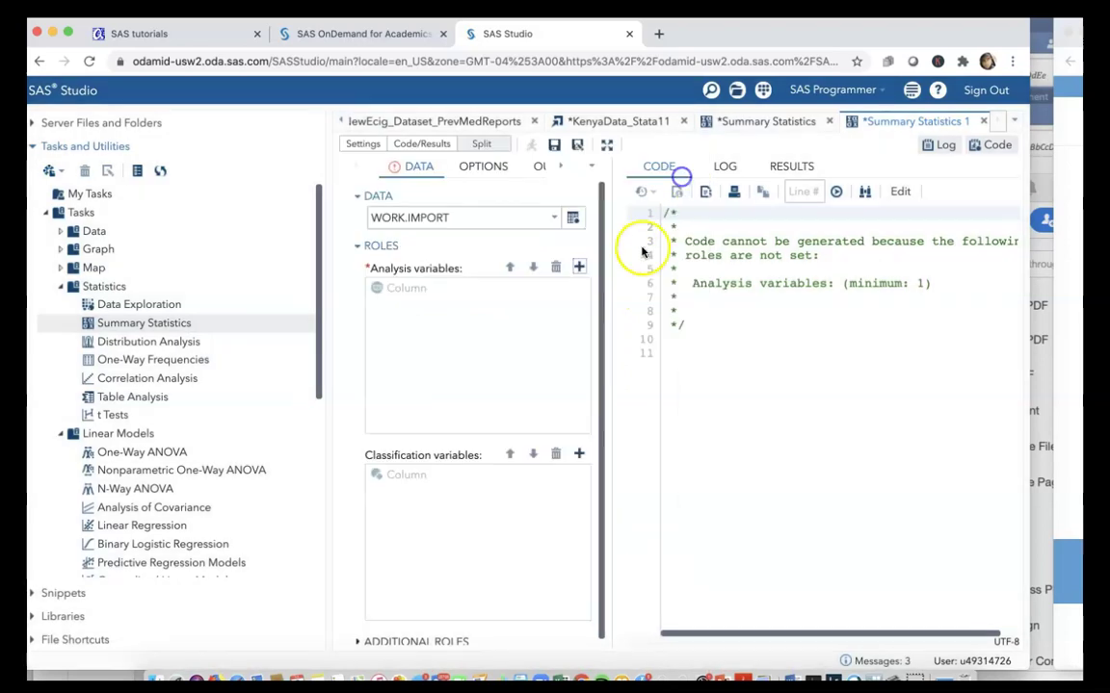
{"action": "left_click", "coordinate": [583, 269]}
{"action": "left_click", "coordinate": [524, 324]}
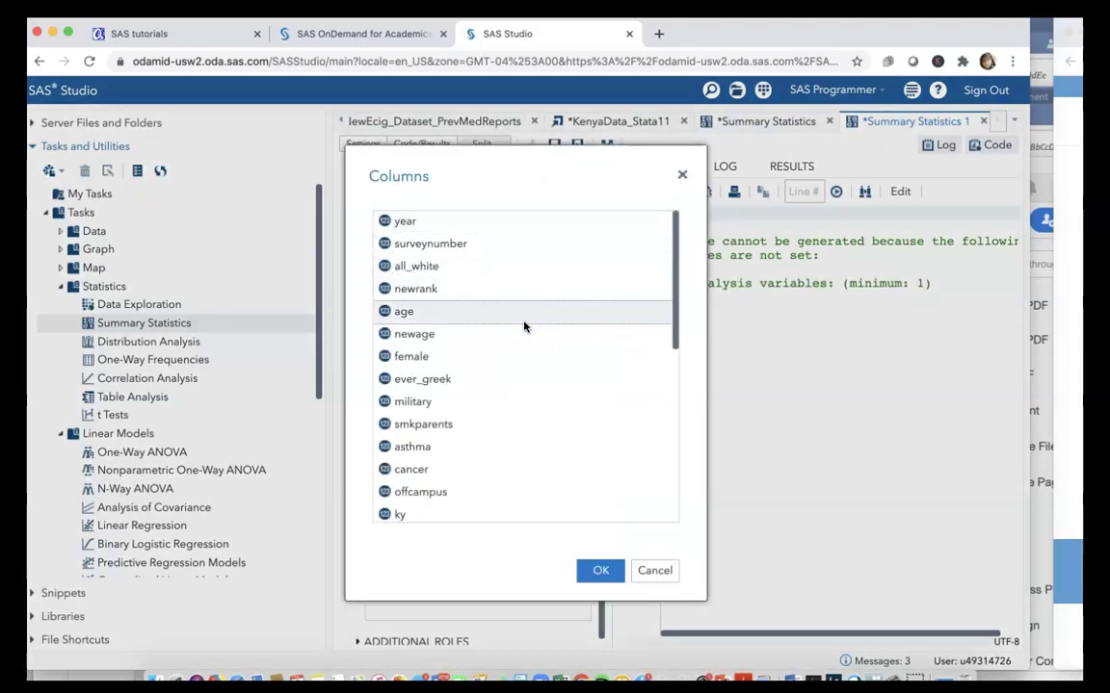
{"action": "left_click", "coordinate": [609, 572]}
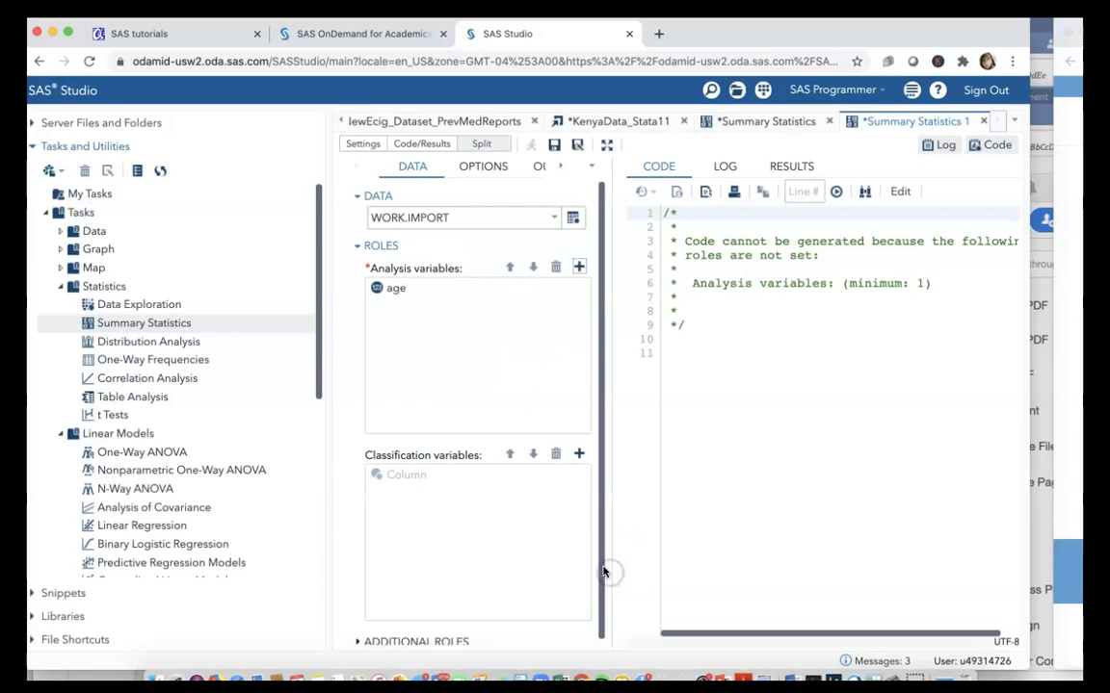
{"action": "left_click", "coordinate": [688, 633]}
{"action": "left_click_drag", "start_coordinate": [688, 633], "coordinate": [617, 634]}
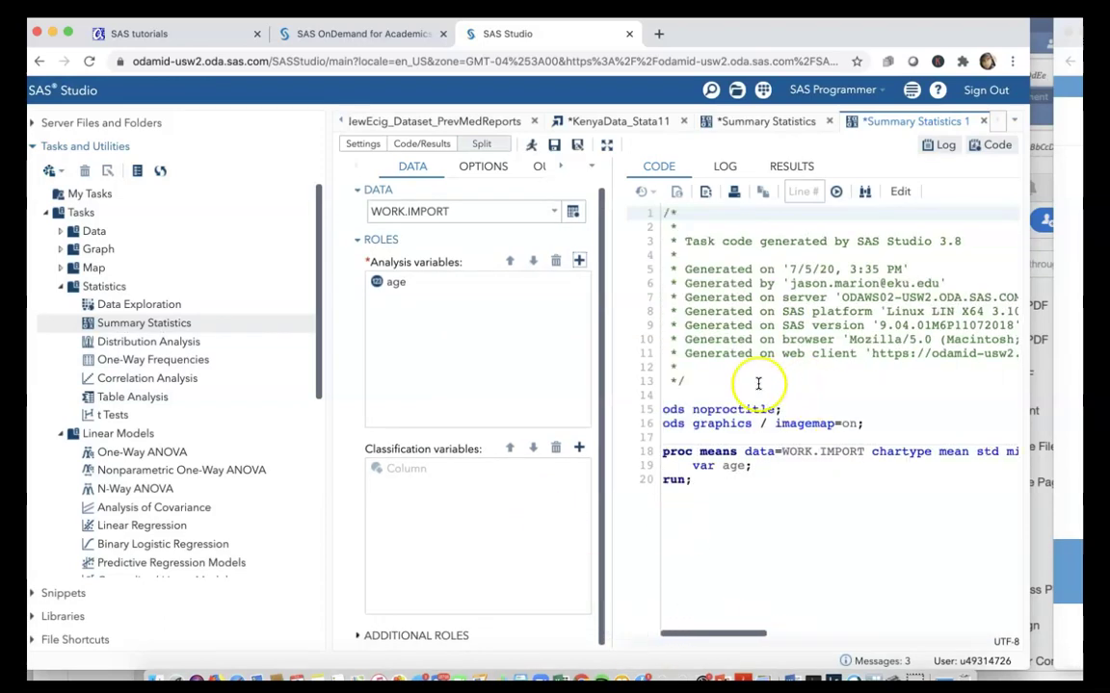
{"action": "left_click_drag", "start_coordinate": [720, 633], "coordinate": [699, 636]}
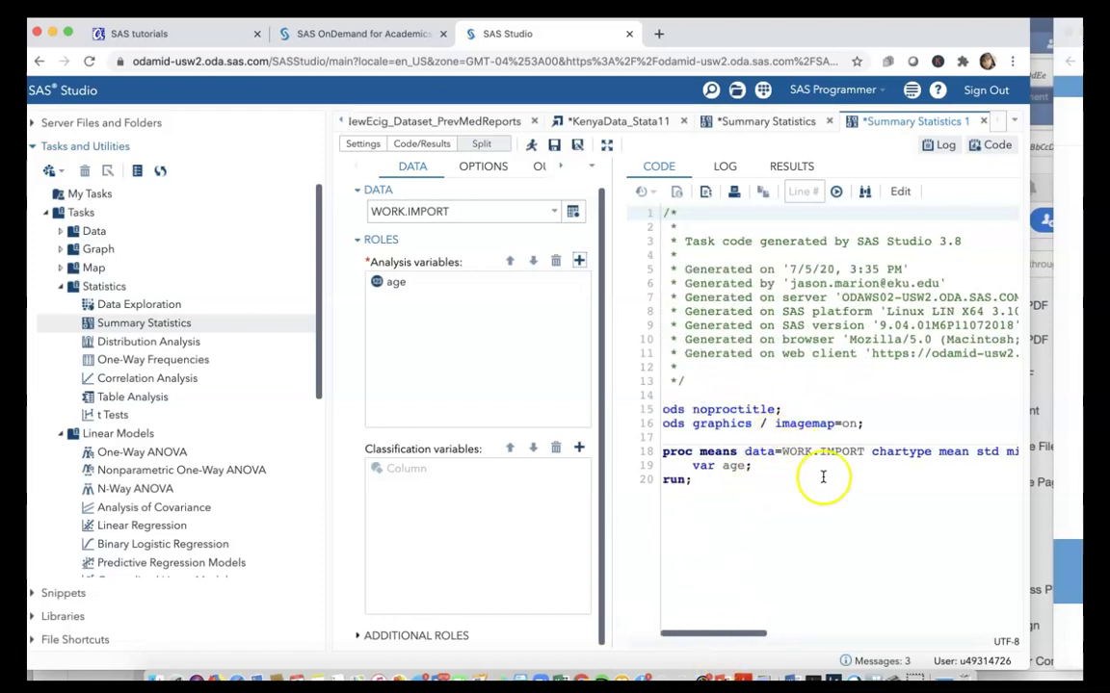
{"action": "left_click", "coordinate": [664, 453]}
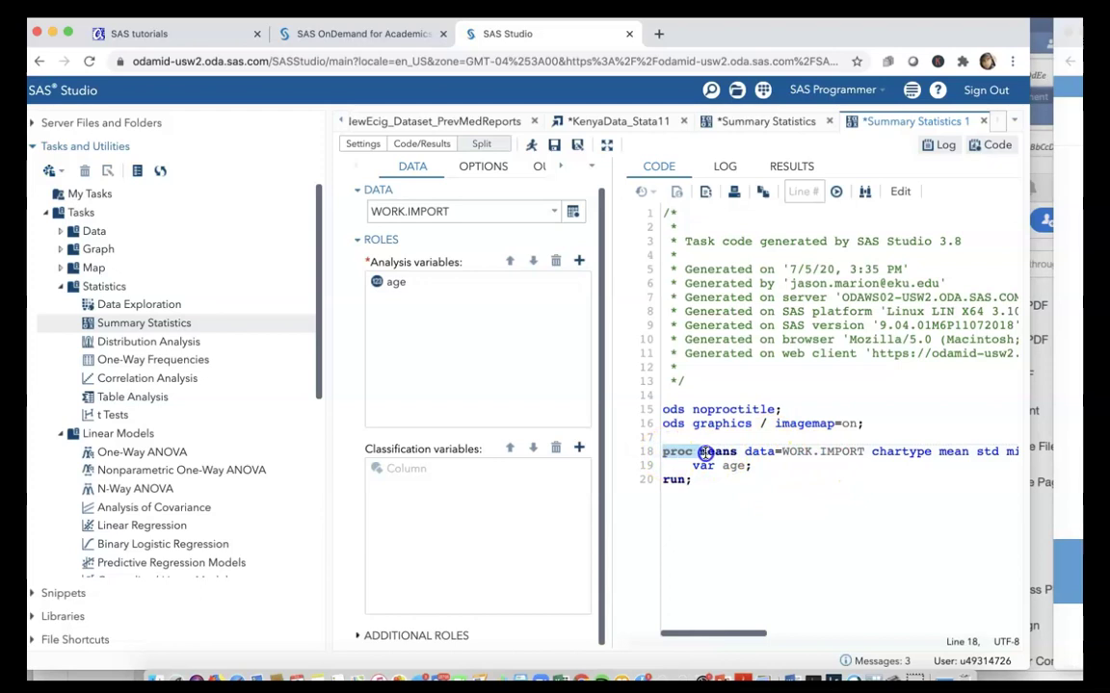
{"action": "left_click", "coordinate": [750, 453]}
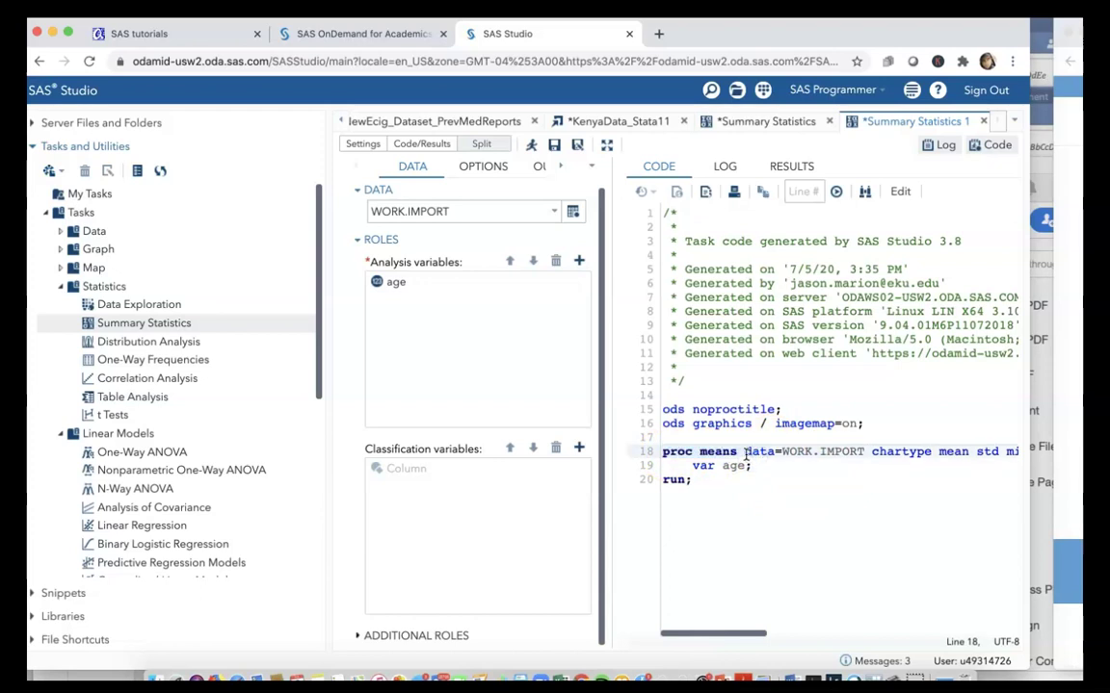
{"action": "left_click", "coordinate": [862, 453]}
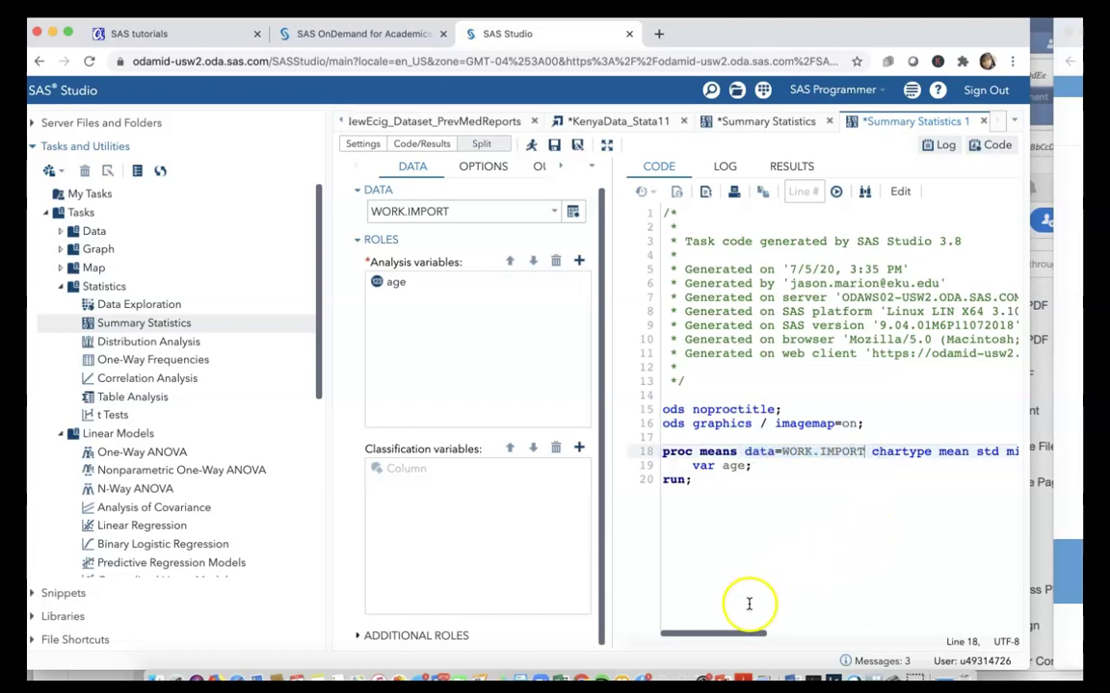
{"action": "left_click", "coordinate": [800, 627]}
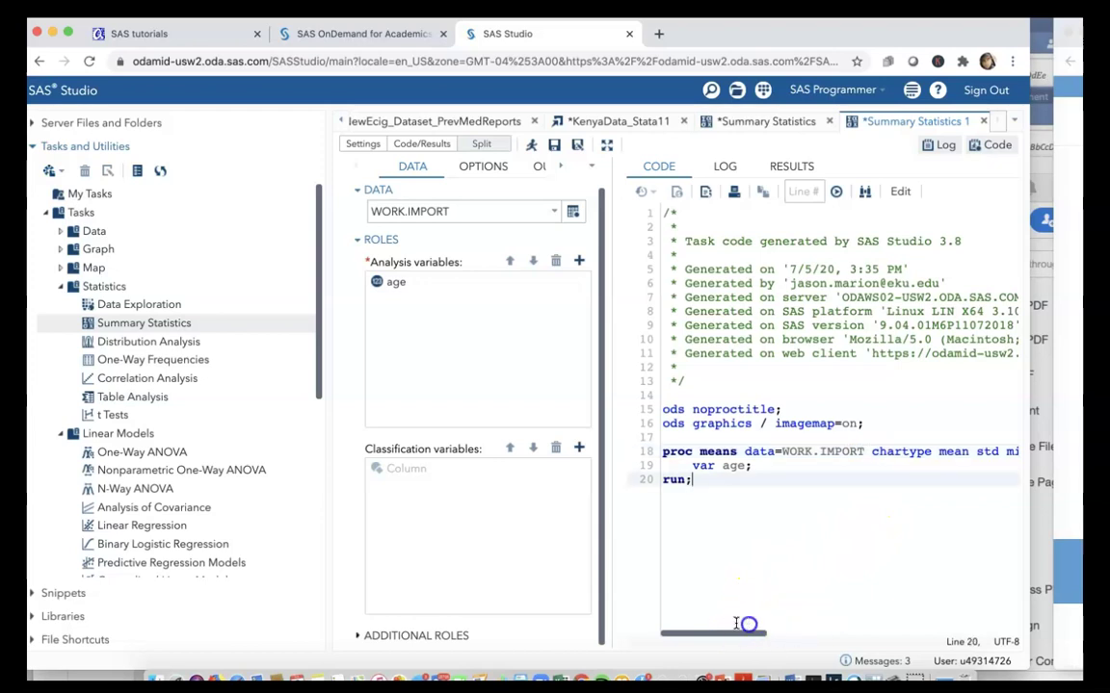
Run the age Summary Statistics task and highlight the results: mean 20.0348500, minimum 18, maximum 52.
{"action": "left_click", "coordinate": [529, 145]}
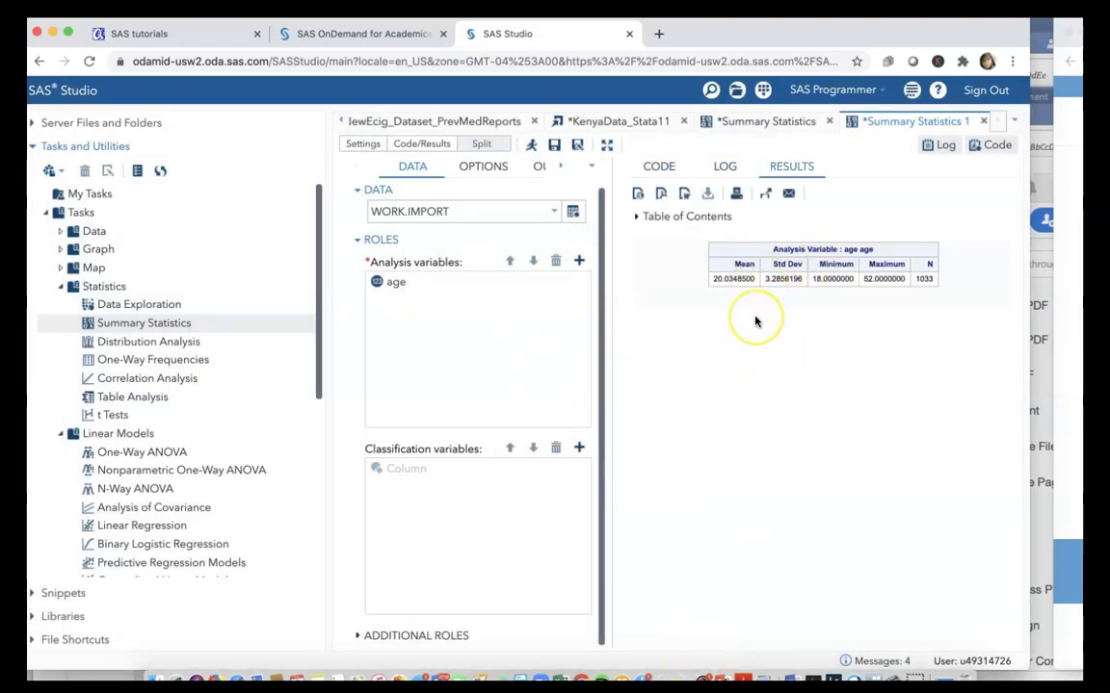
{"action": "key", "text": "super+equal"}
{"action": "key", "text": "super+equal"}
{"action": "key", "text": "super+equal"}
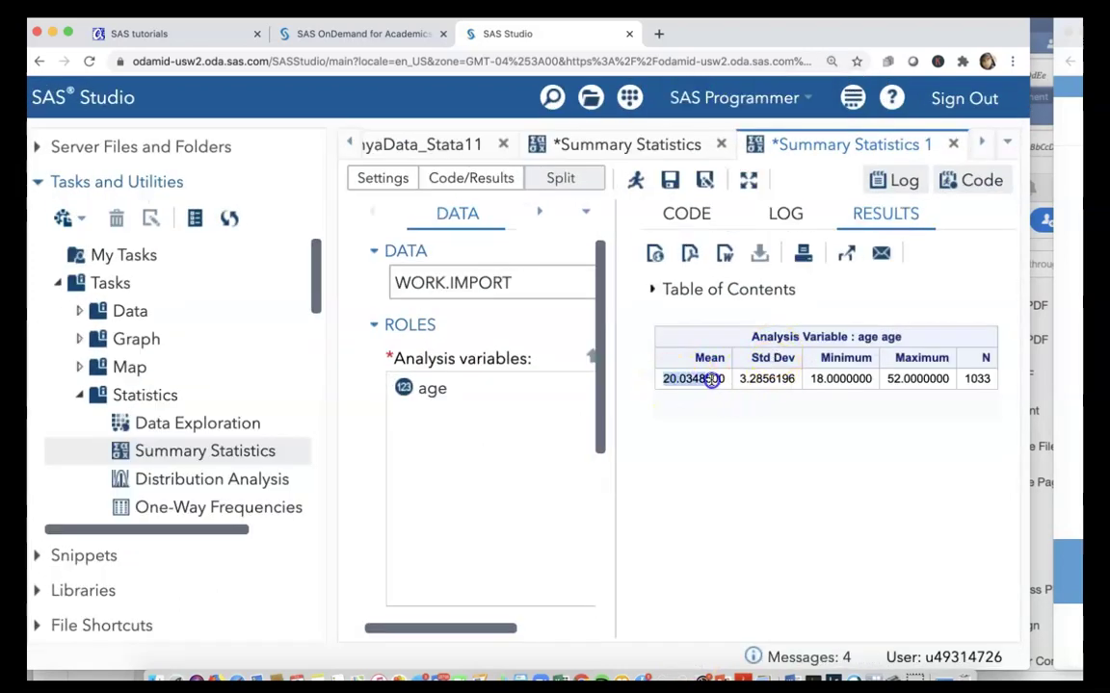
{"action": "left_click", "coordinate": [831, 379]}
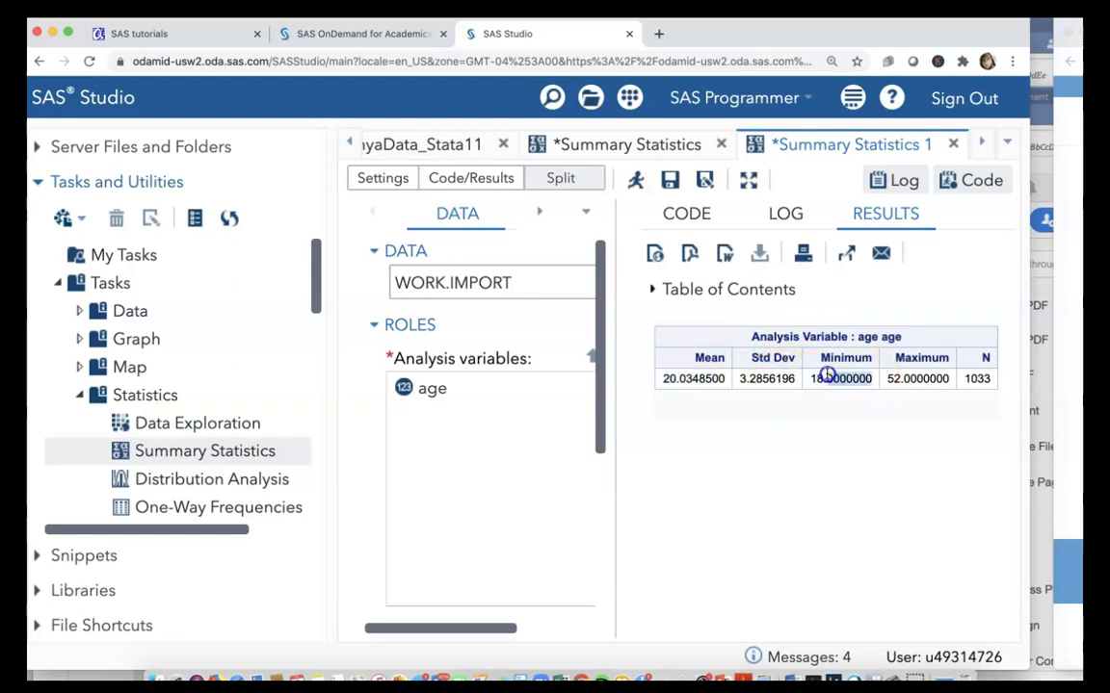
{"action": "left_click_drag", "start_coordinate": [836, 372], "coordinate": [887, 379]}
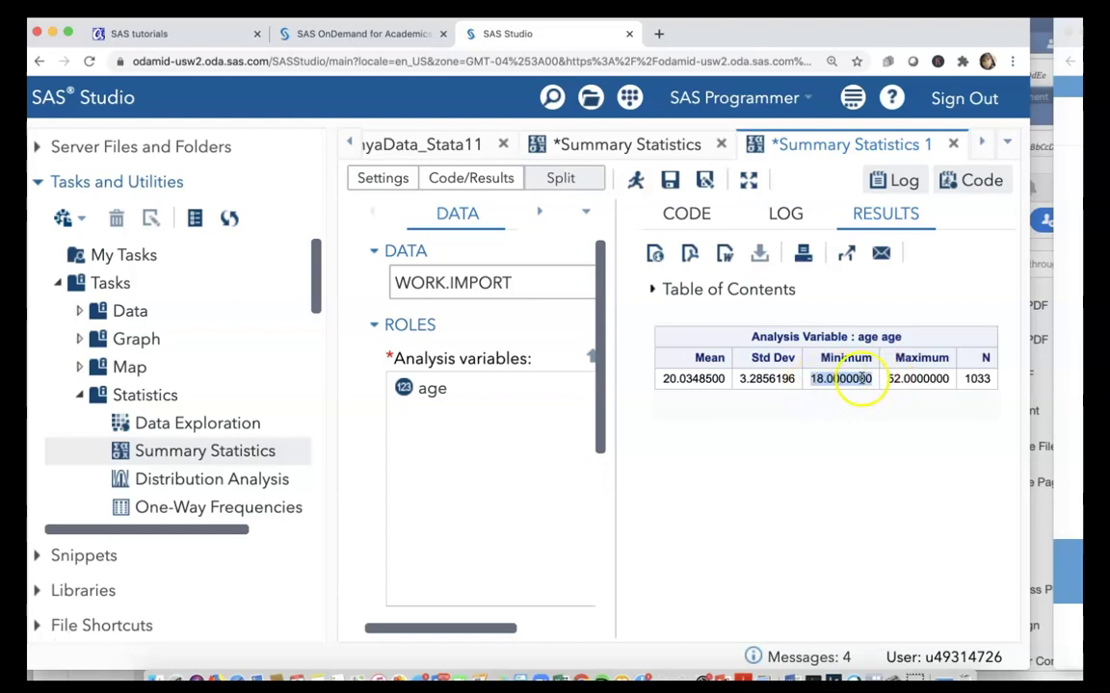
{"action": "left_click", "coordinate": [883, 380]}
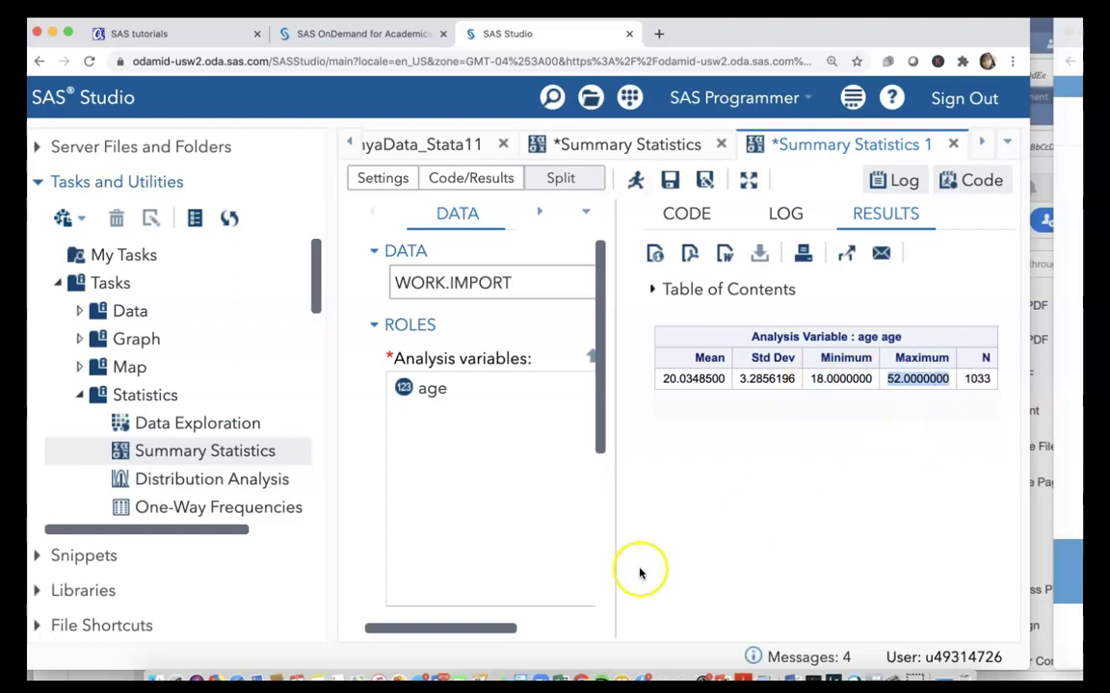
{"action": "left_click", "coordinate": [951, 381]}
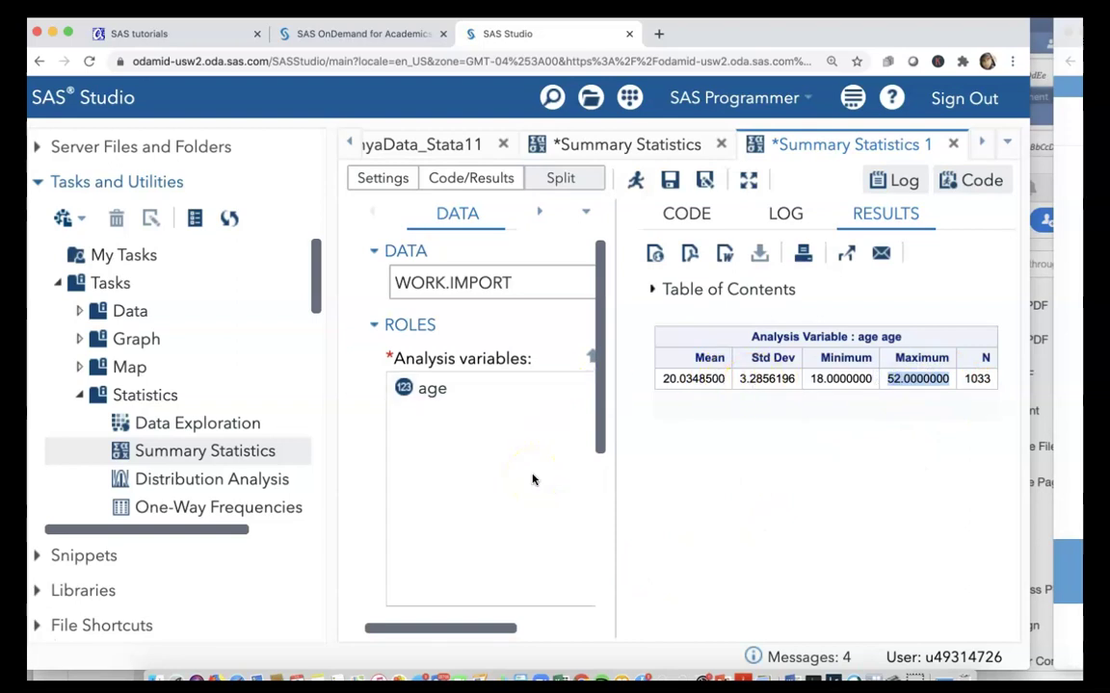
{"action": "left_click", "coordinate": [390, 630]}
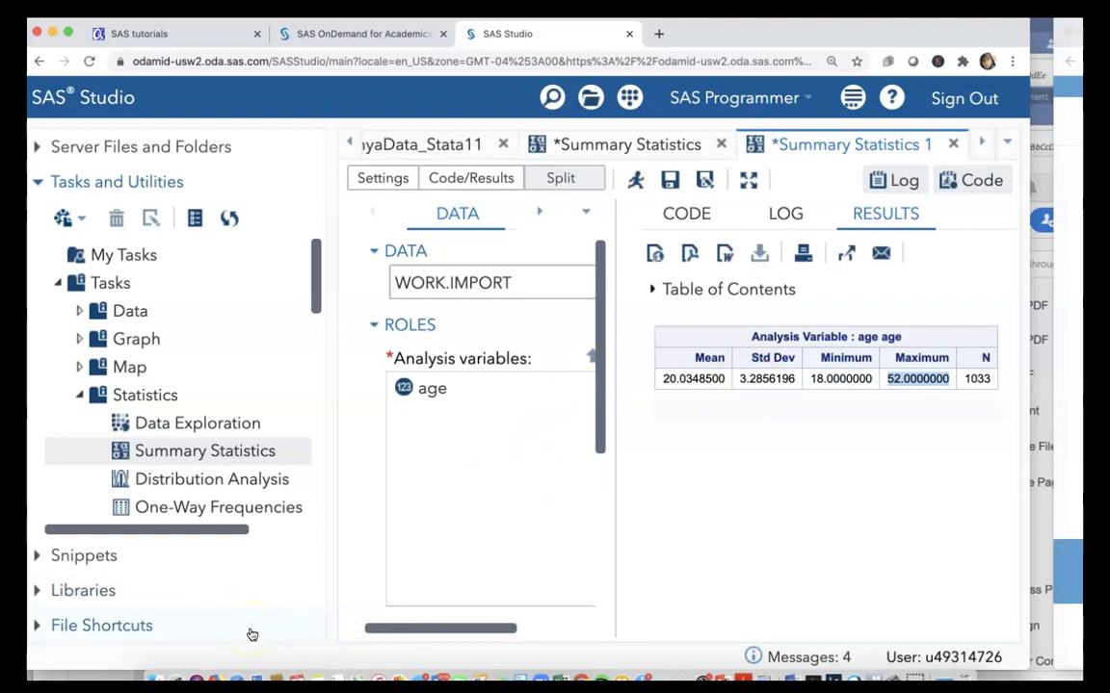